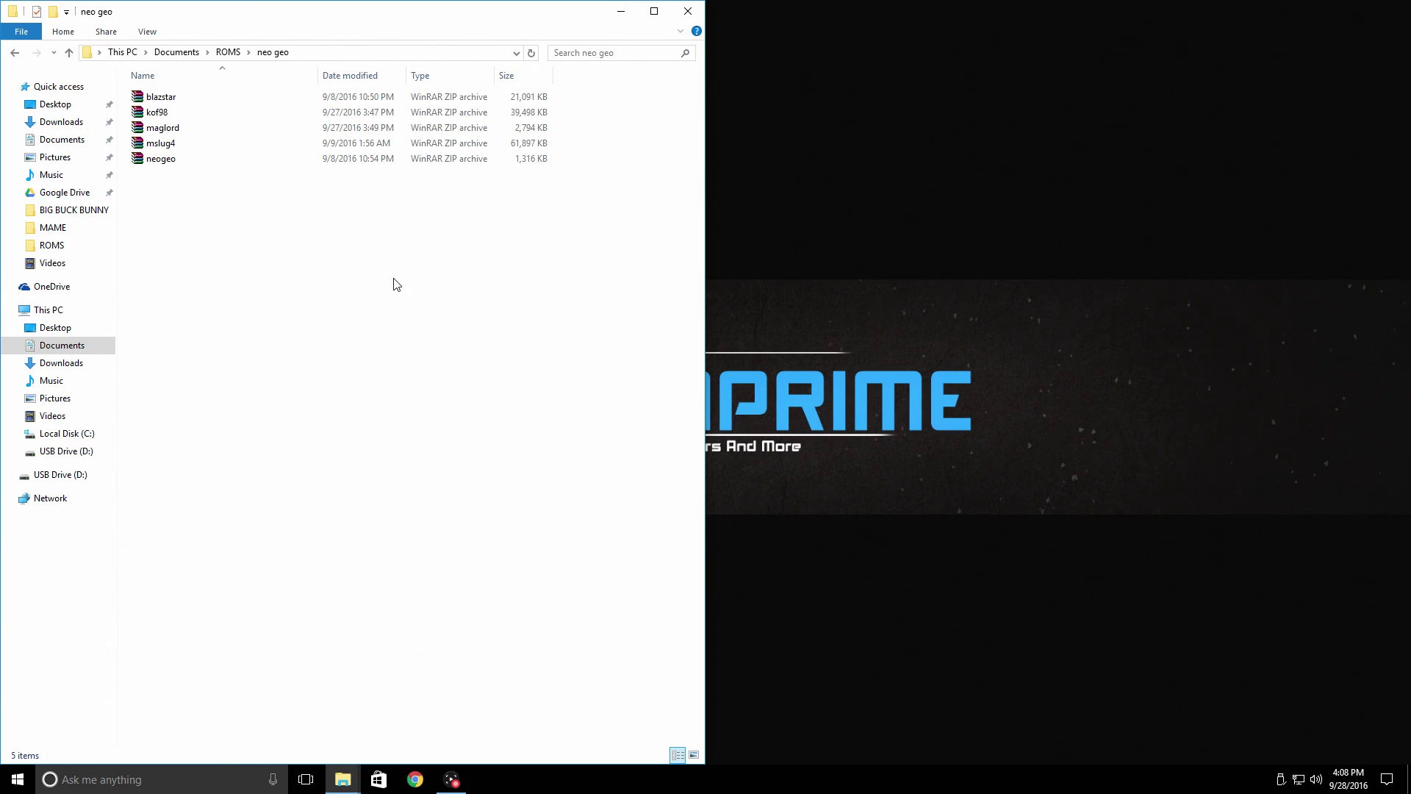
left_click(158, 165)
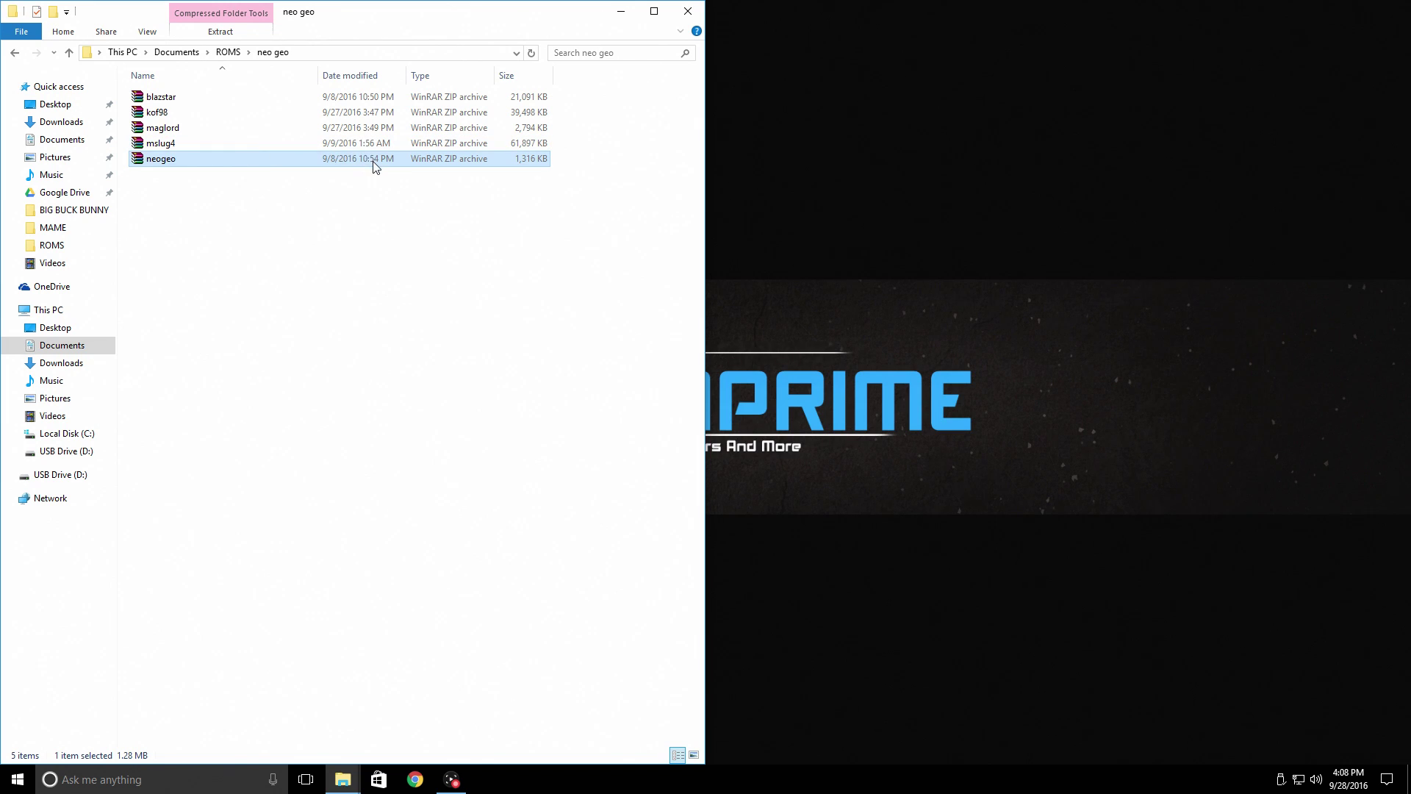
left_click(183, 201)
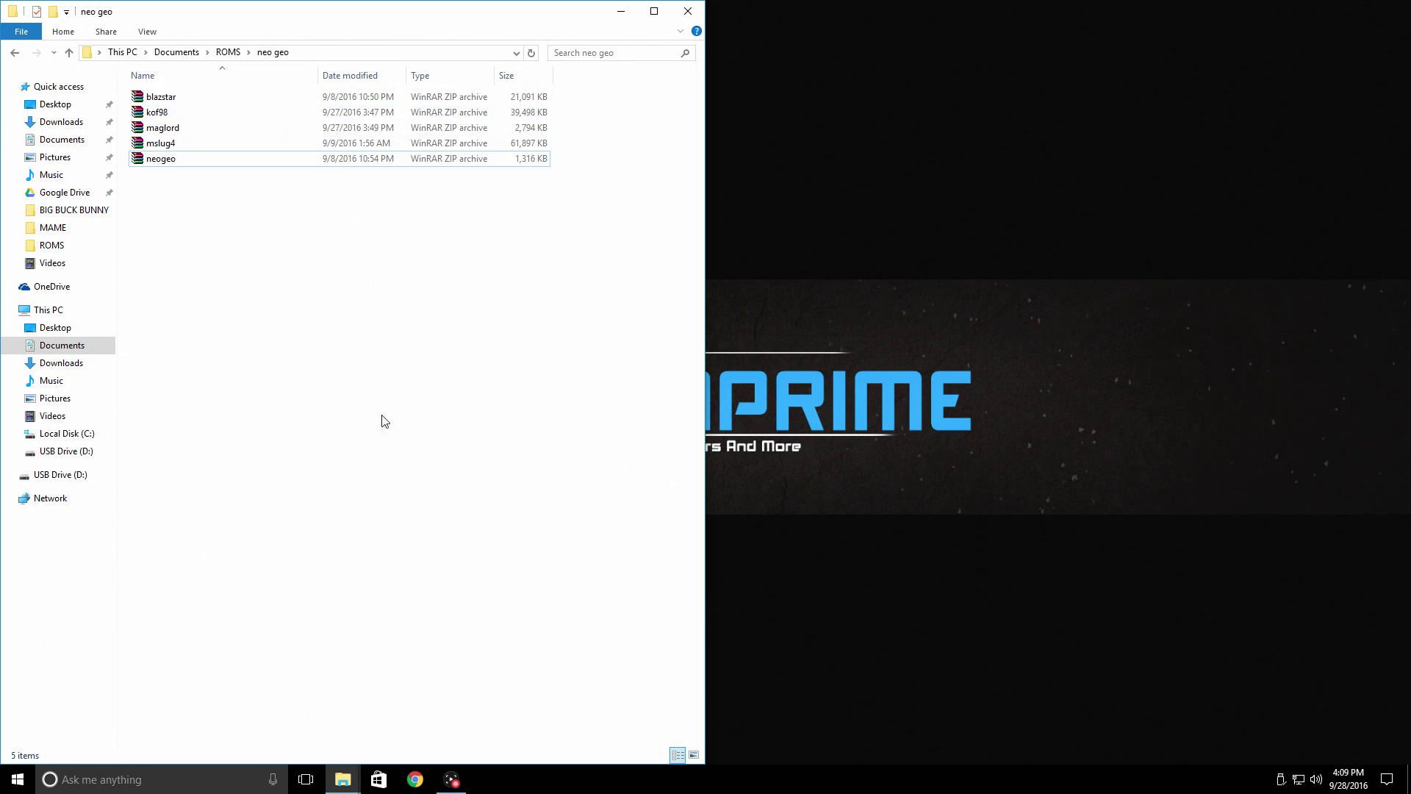
- Bring up the second File Explorer window showing Music and go to the network location \\RETROPIE
mouse_move(343, 784)
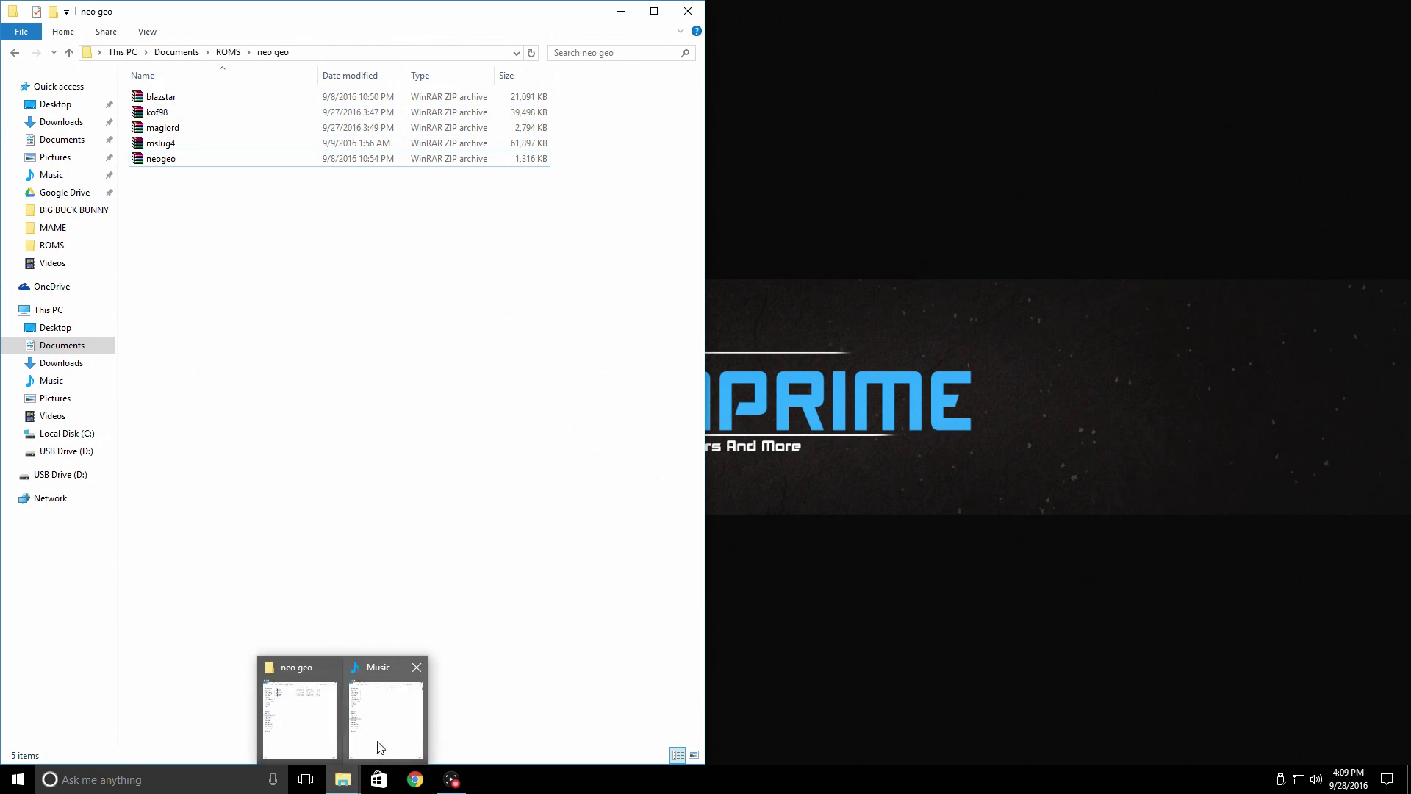
left_click(375, 738)
left_click(905, 53)
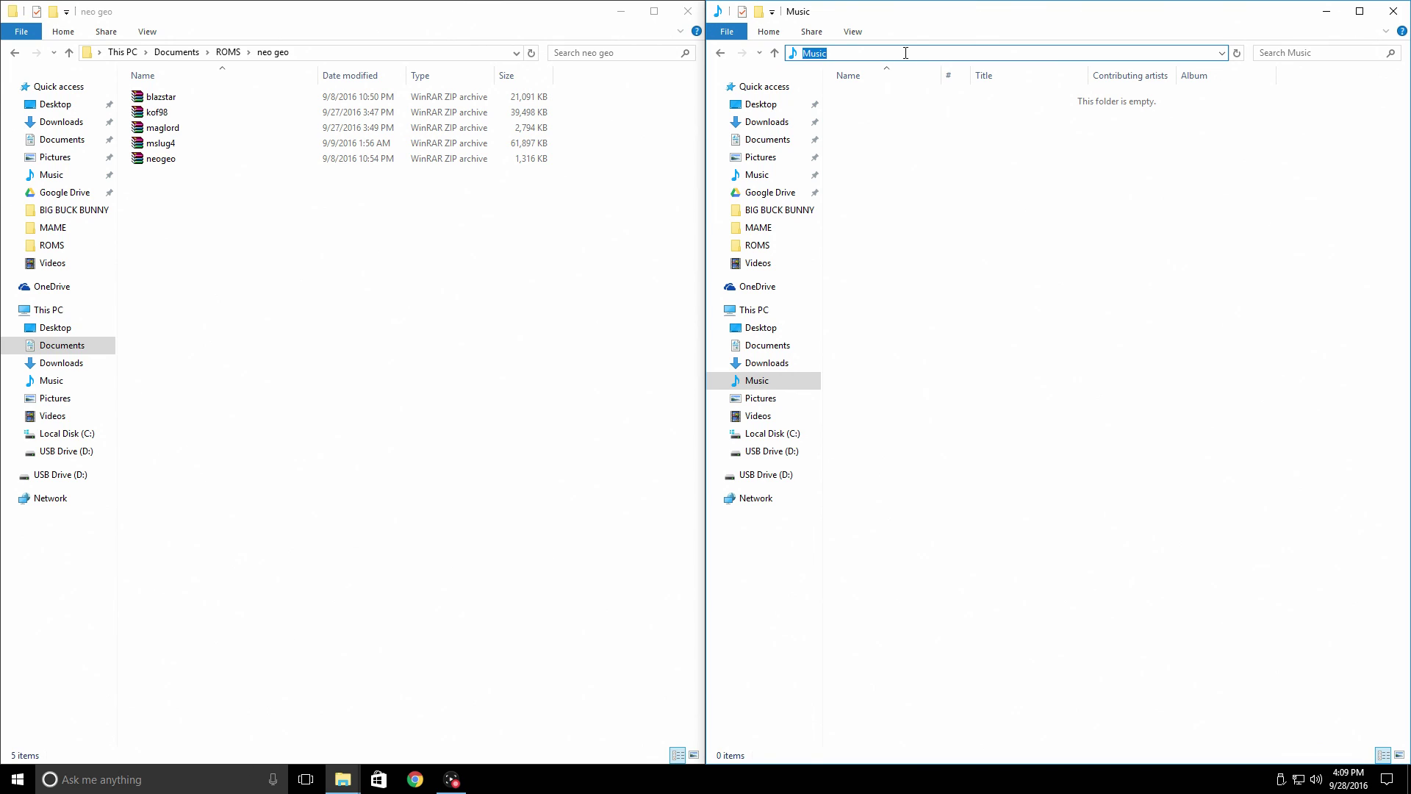
type("\\\\")
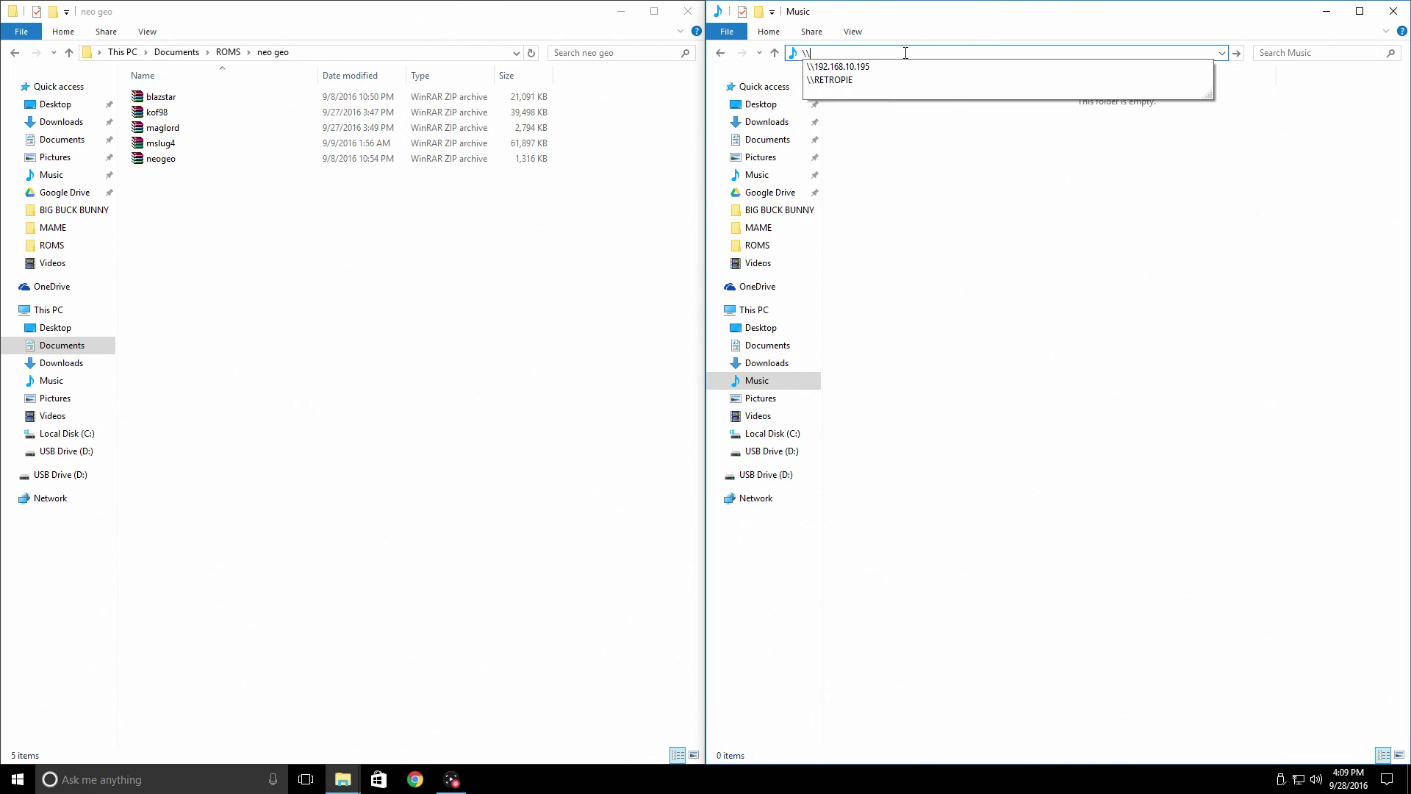
type("RETROPIE")
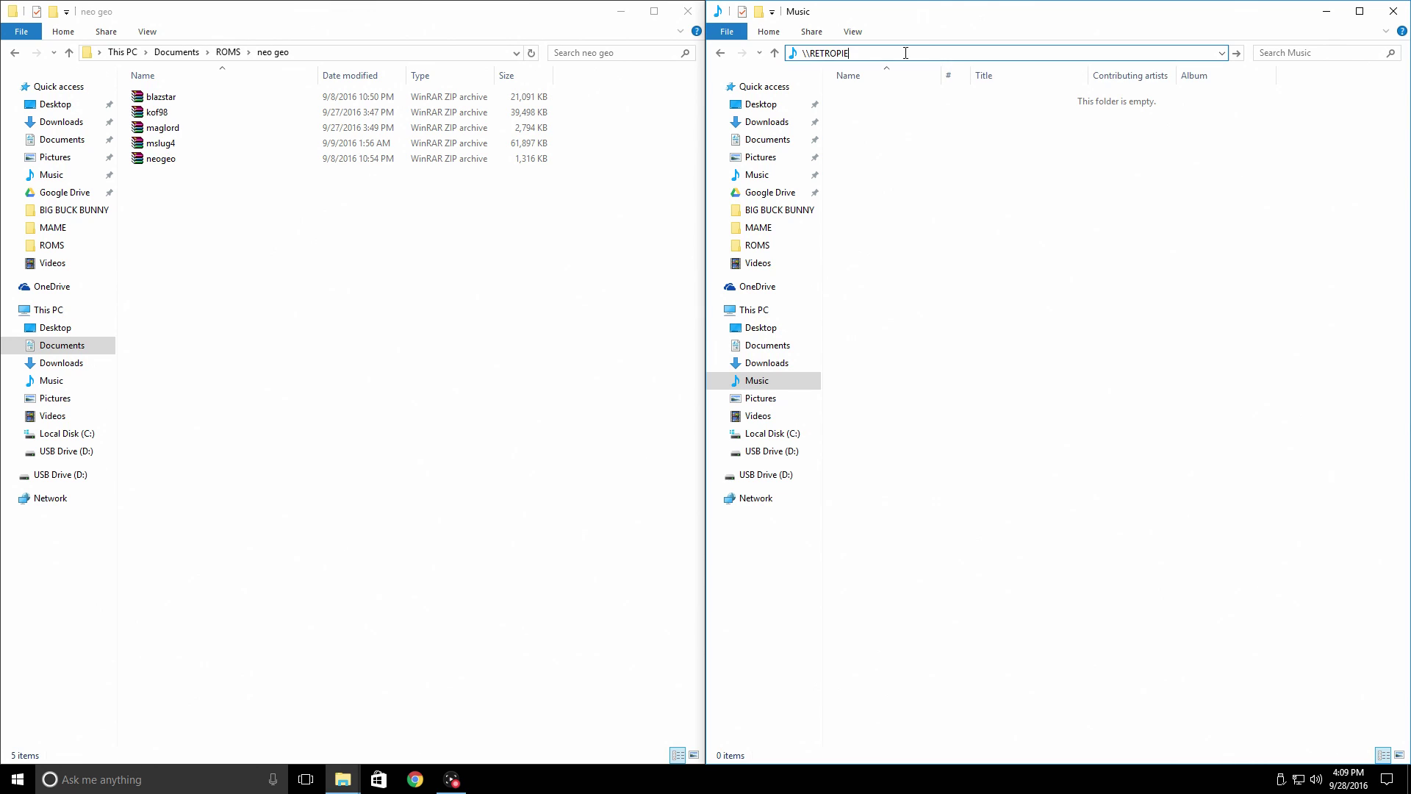
key("Return")
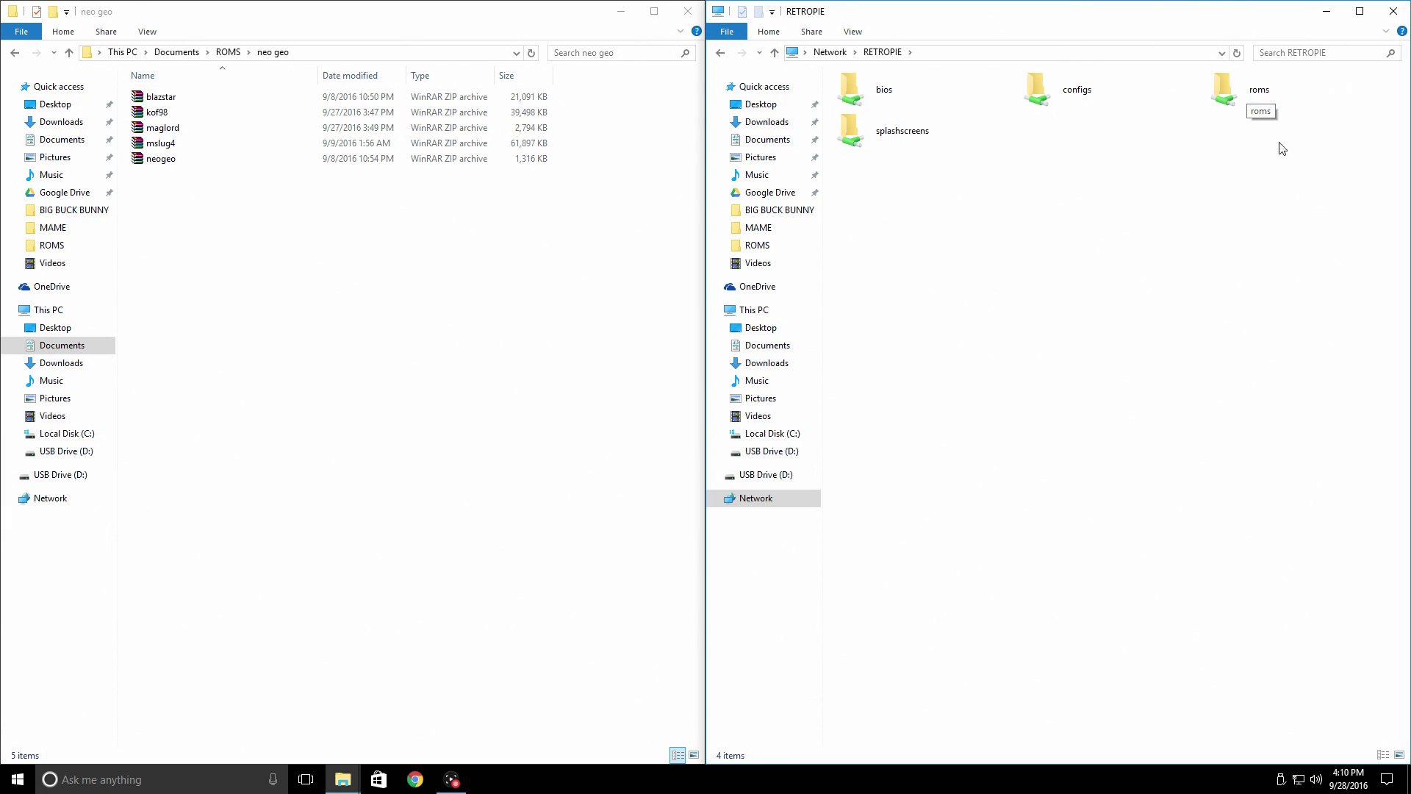
- Copy the neogeo ZIP archive from the local neo geo folder into the bios folder of the RETROPIE share
double_click(861, 89)
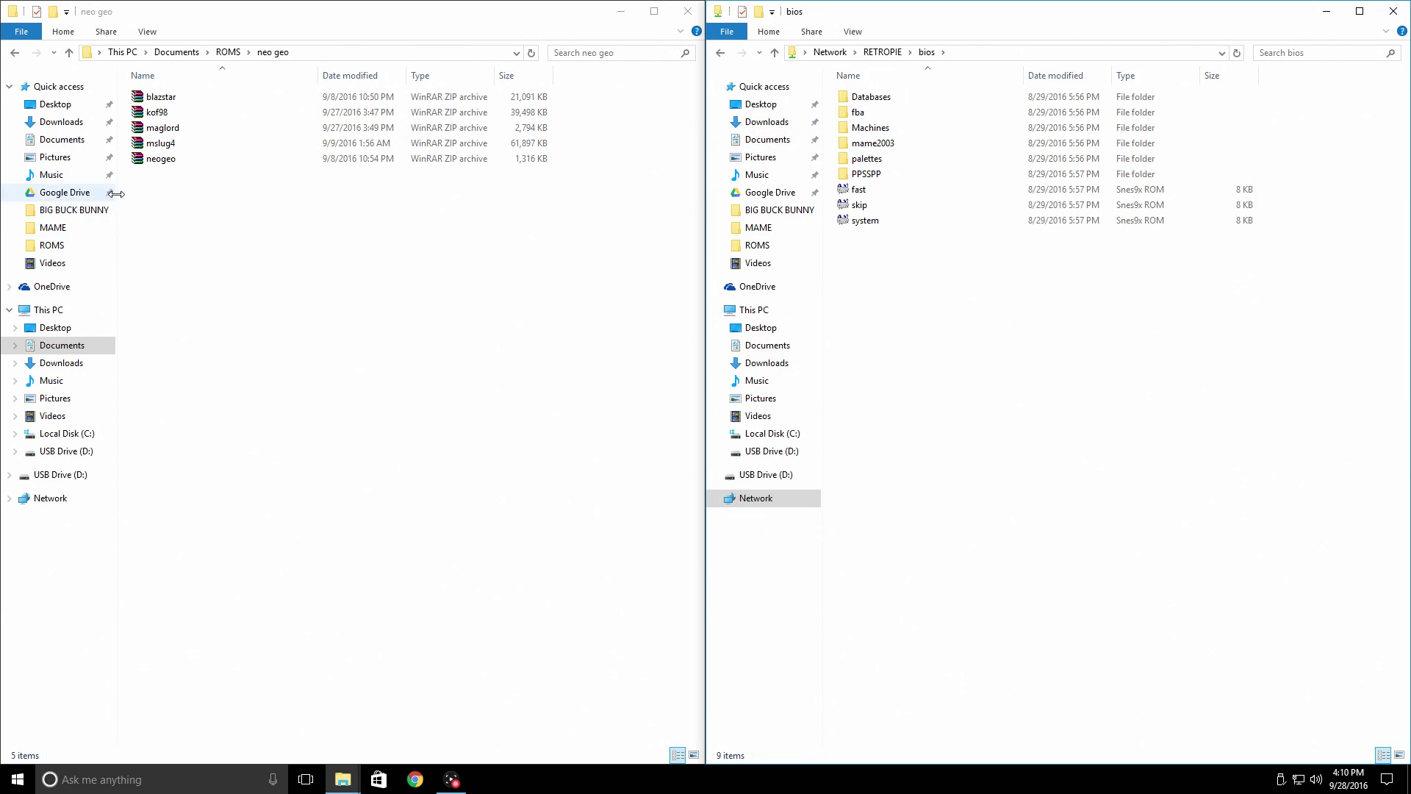
left_click(163, 160)
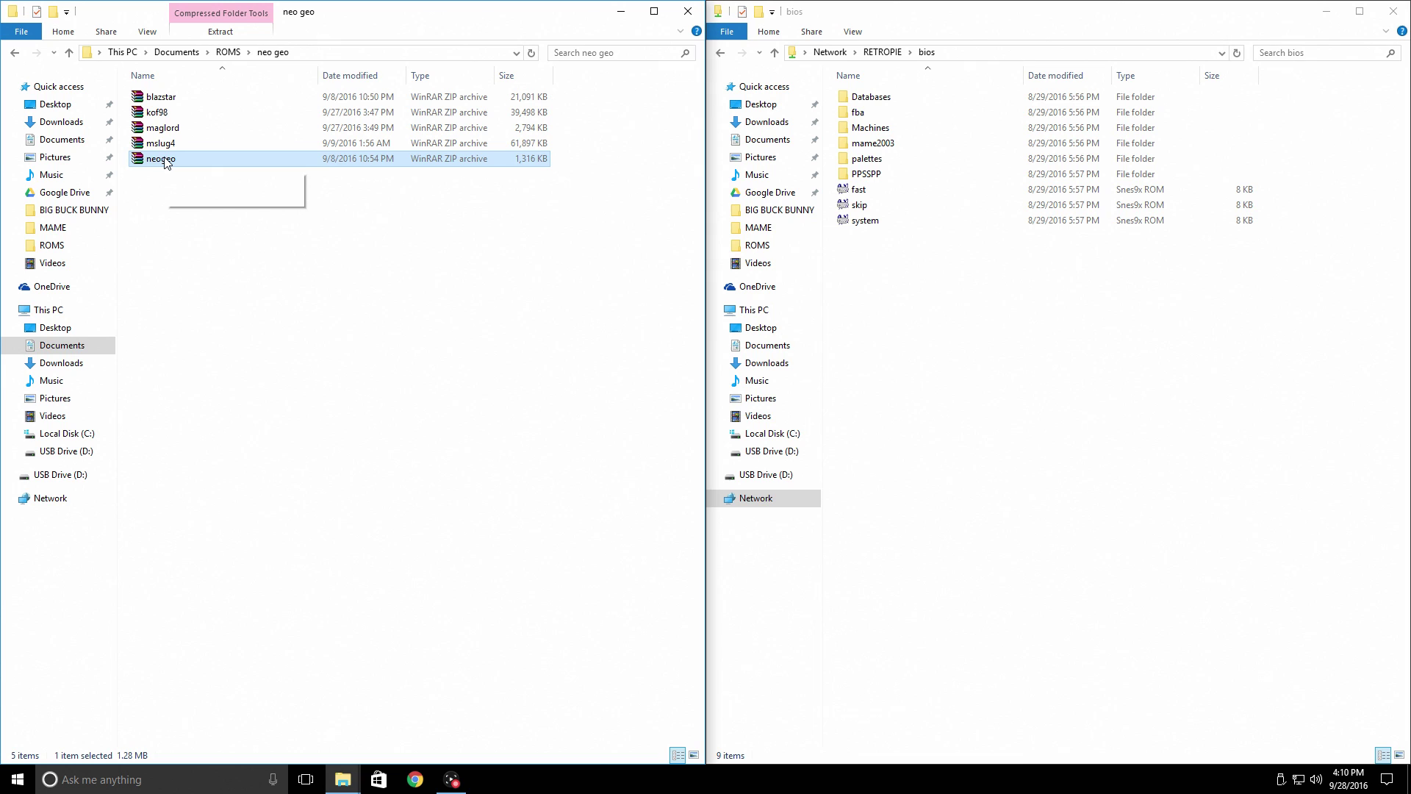
left_click_drag(166, 162, 962, 383)
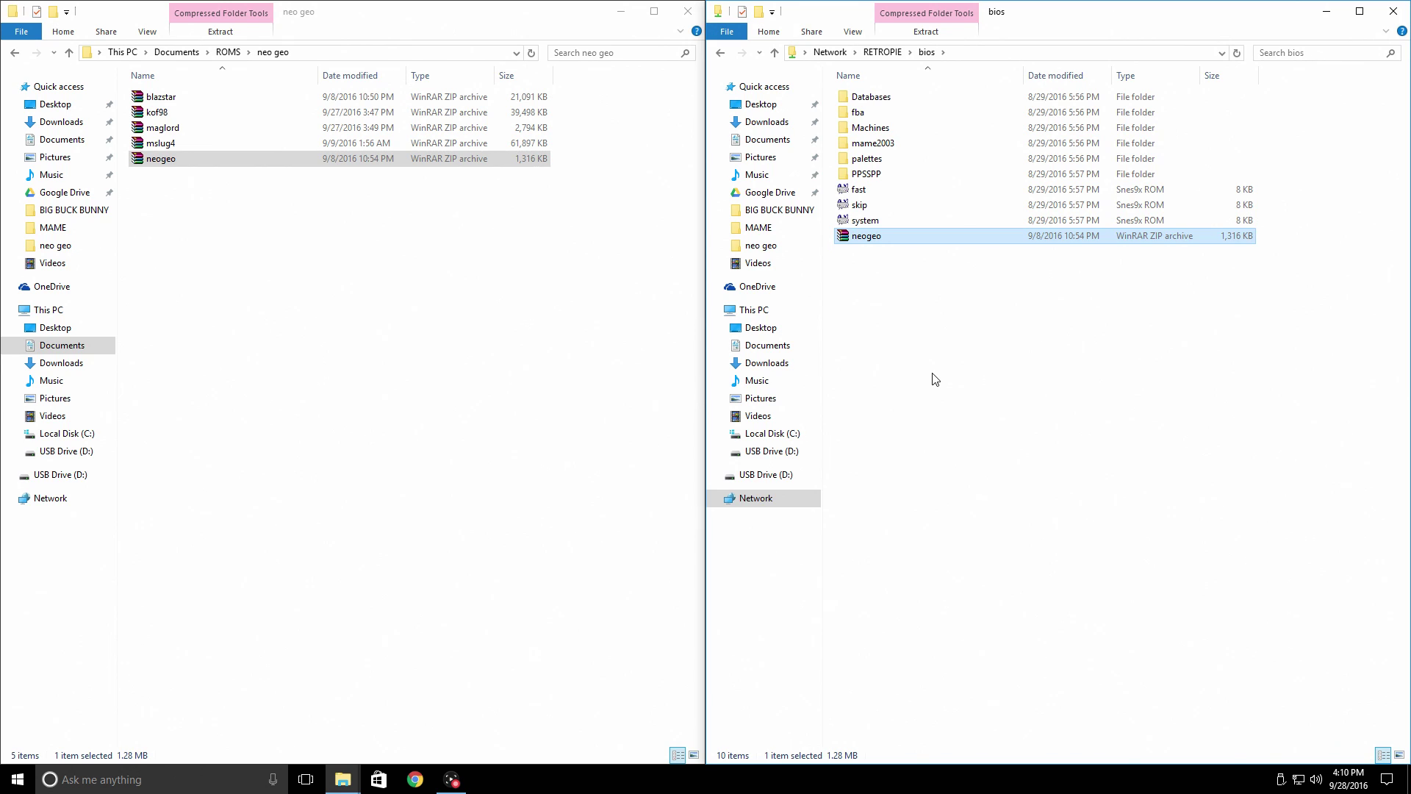
- Copy all five ZIP archives from the local neo geo folder into the share's roms\neogeo folder
left_click(720, 52)
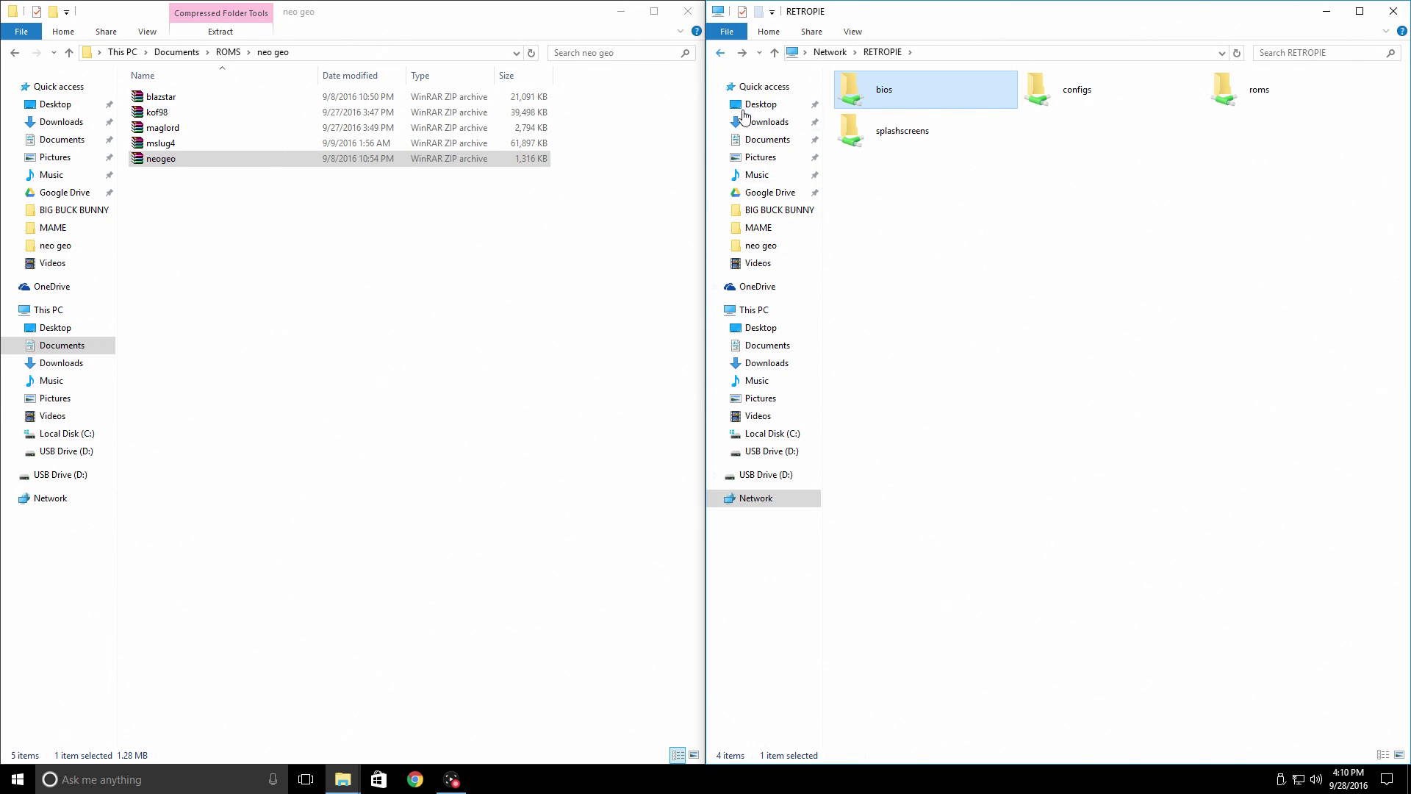
double_click(1255, 94)
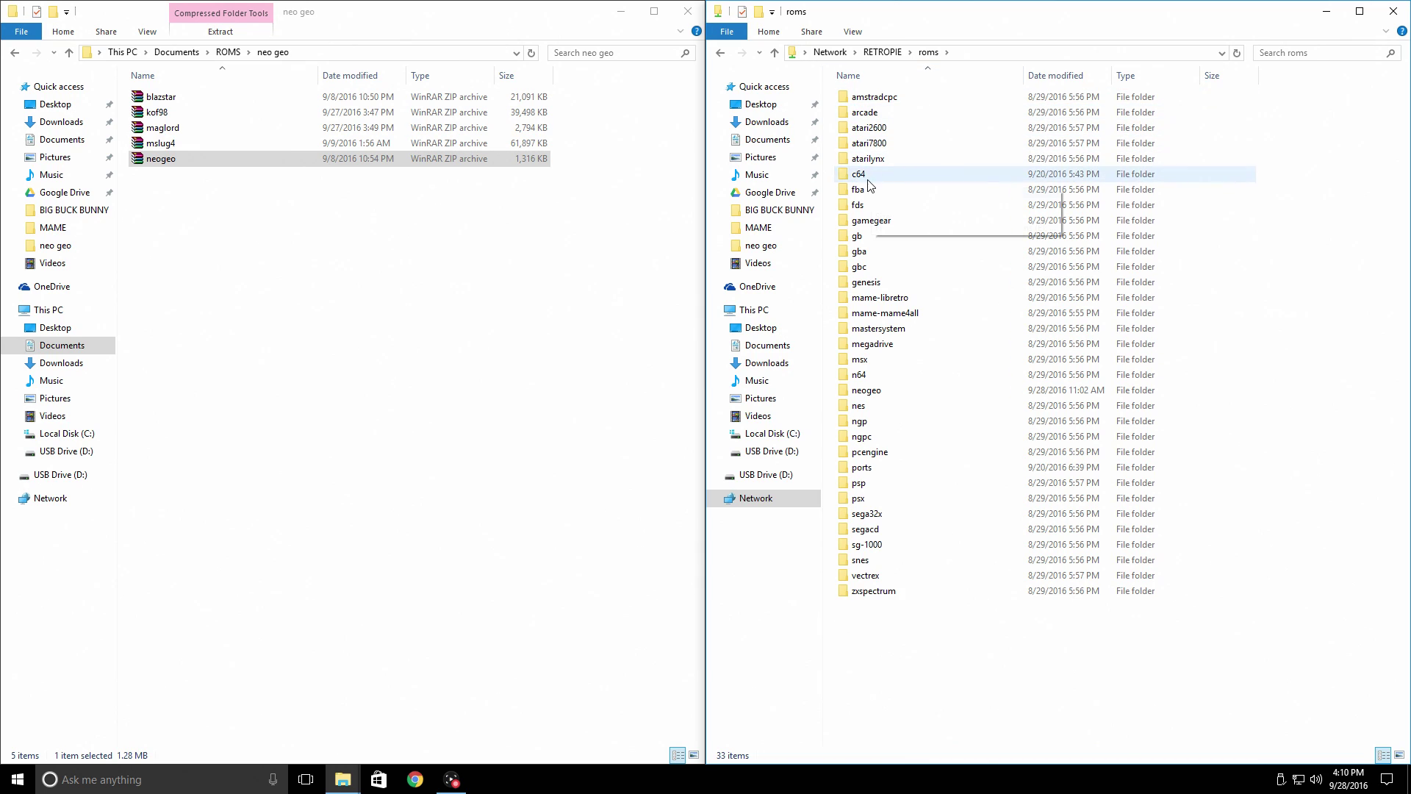
double_click(867, 390)
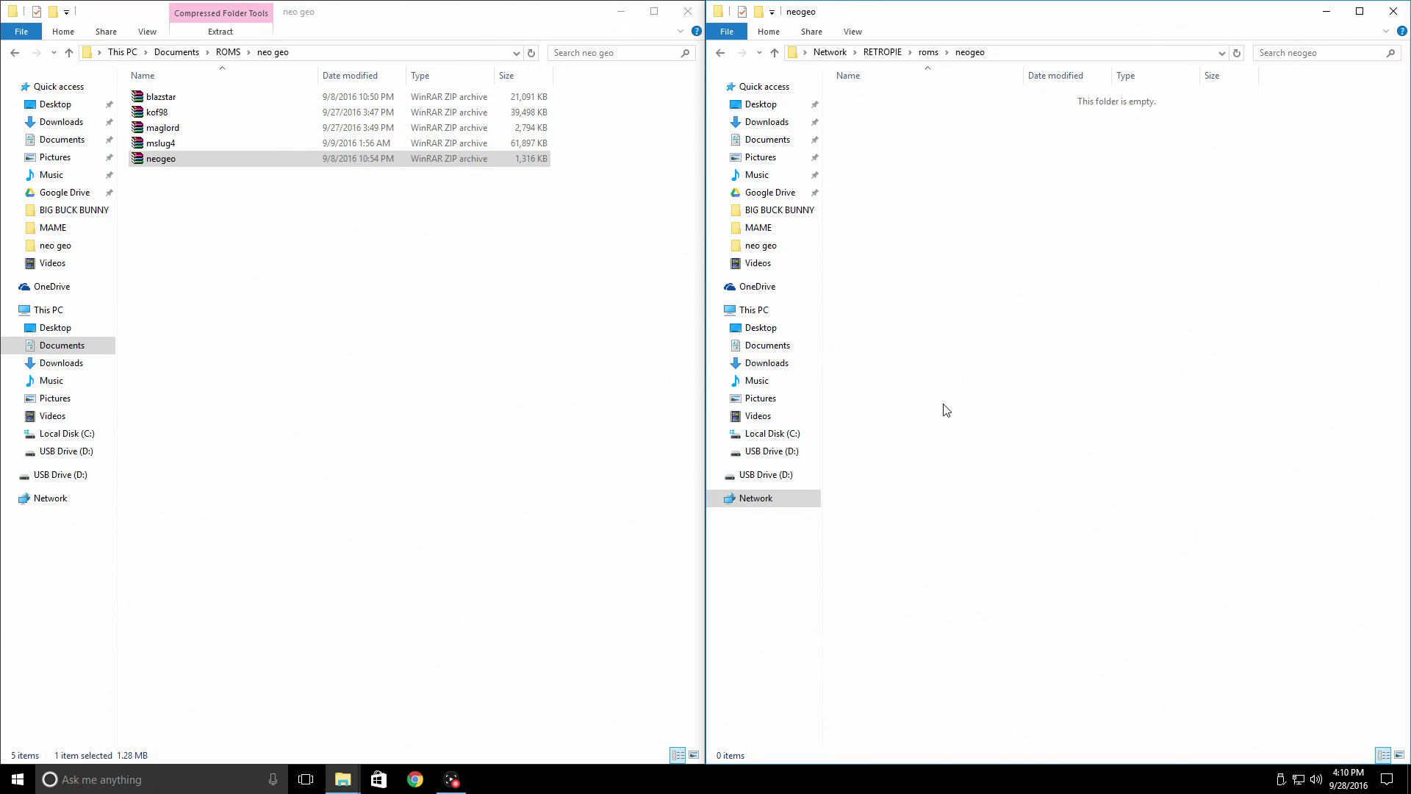
left_click(348, 276)
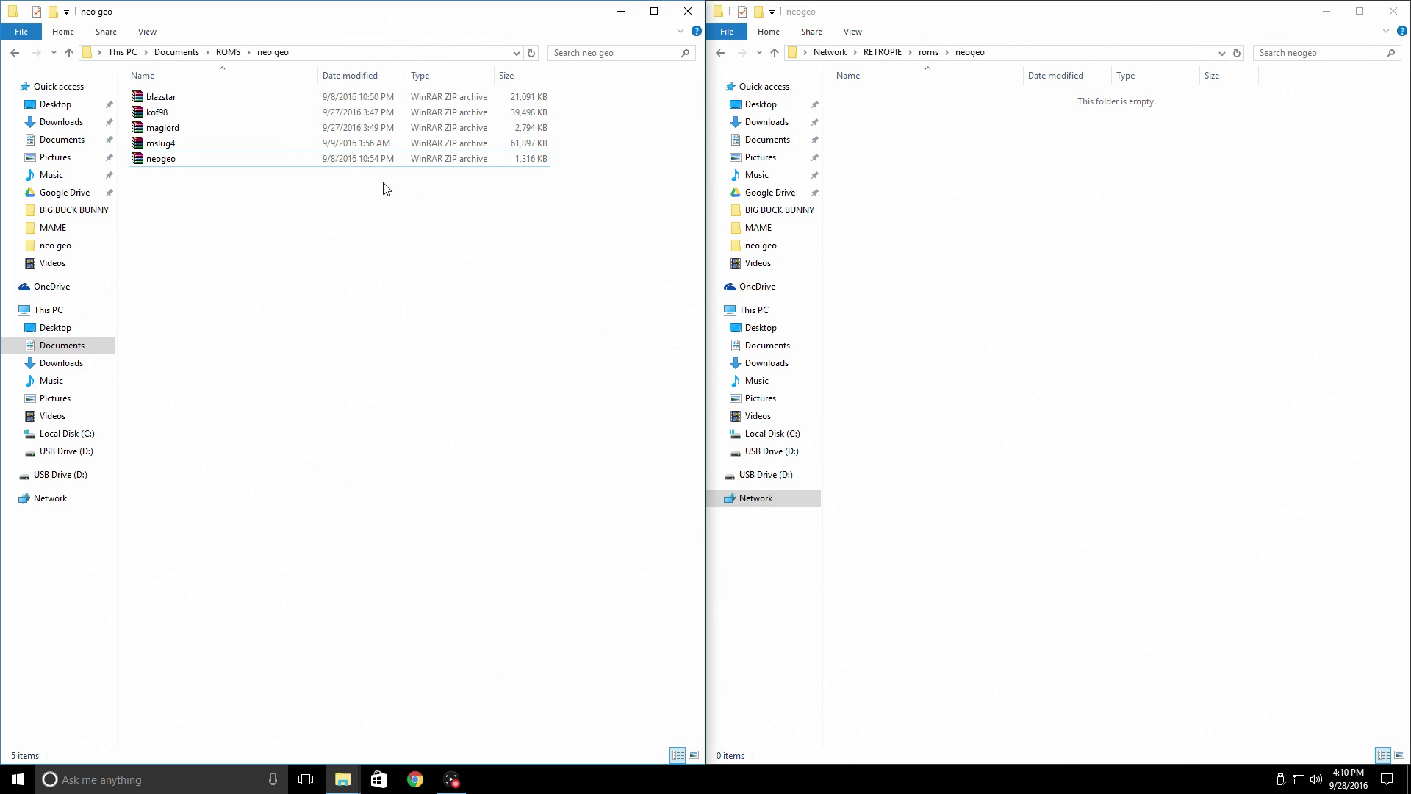
left_click_drag(354, 160, 1075, 297)
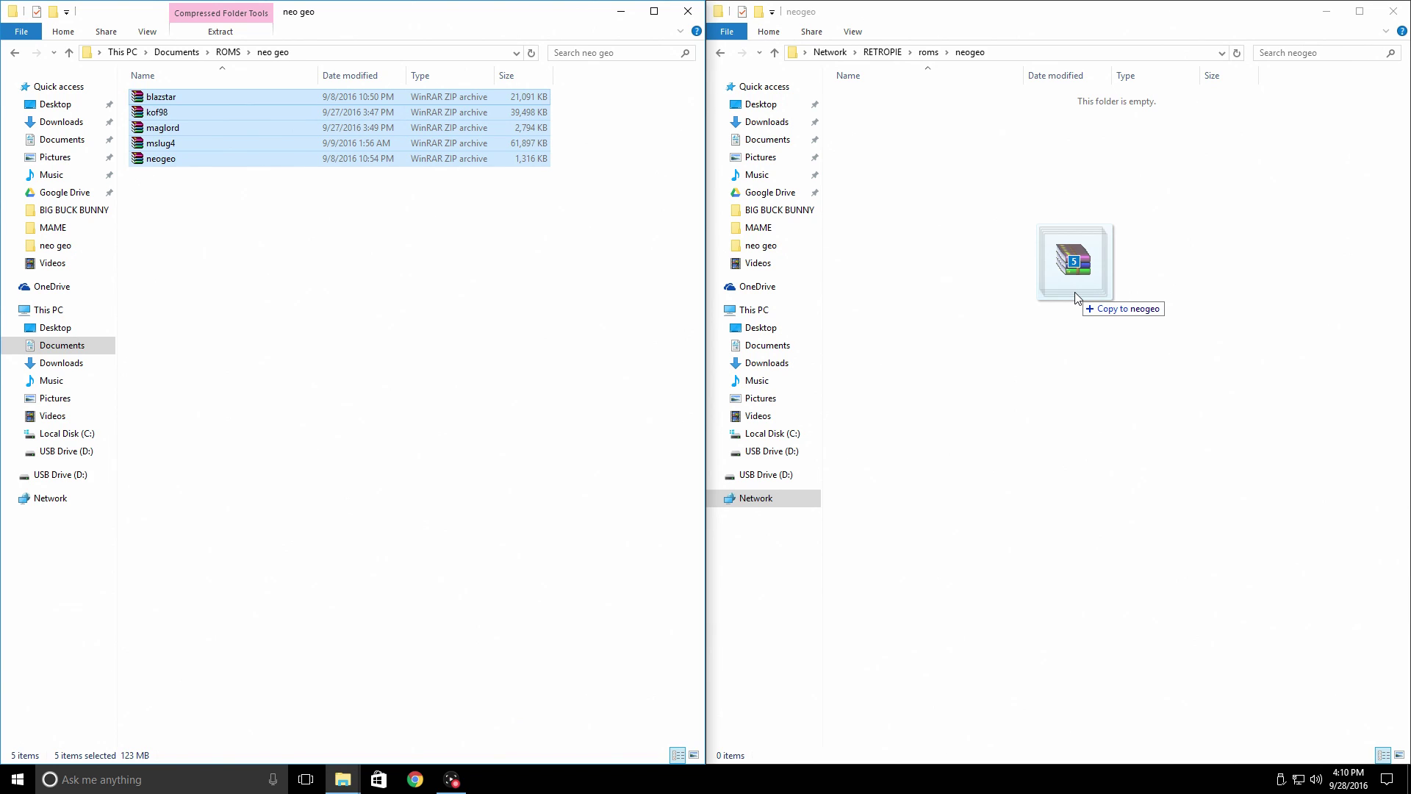
left_click_drag(1075, 296, 1080, 301)
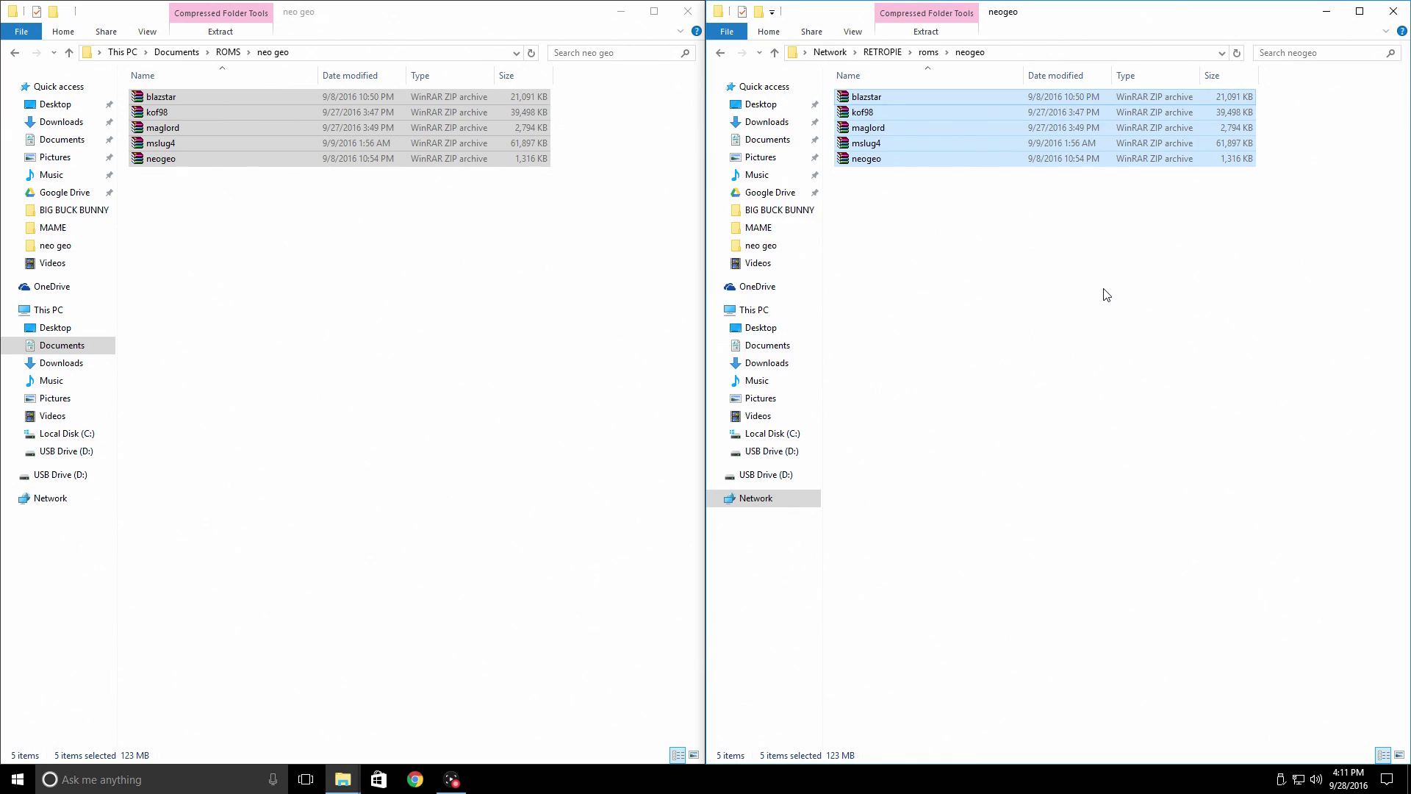
- Check the copied archives in the share's roms\neogeo and bios folders and close both File Explorer windows
left_click(720, 52)
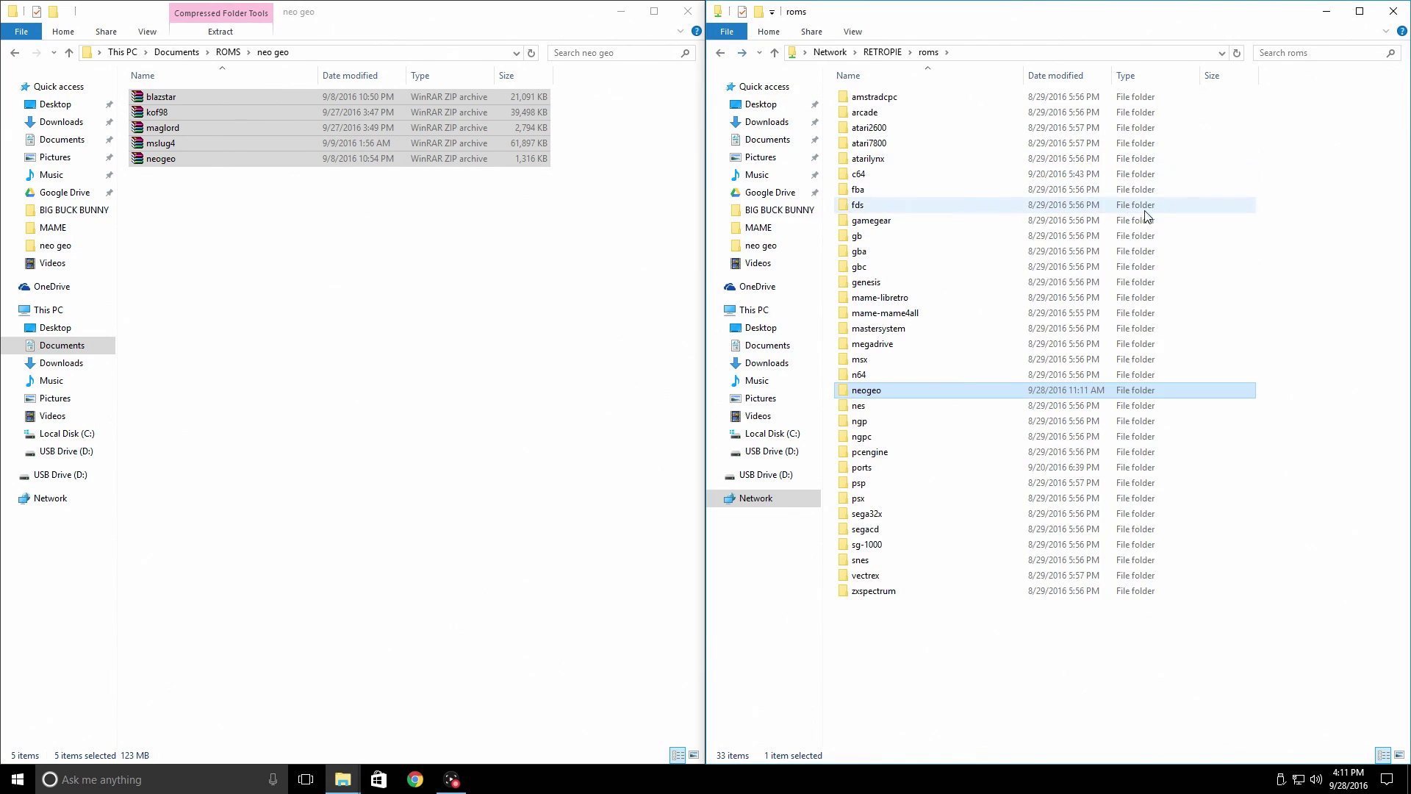
double_click(875, 390)
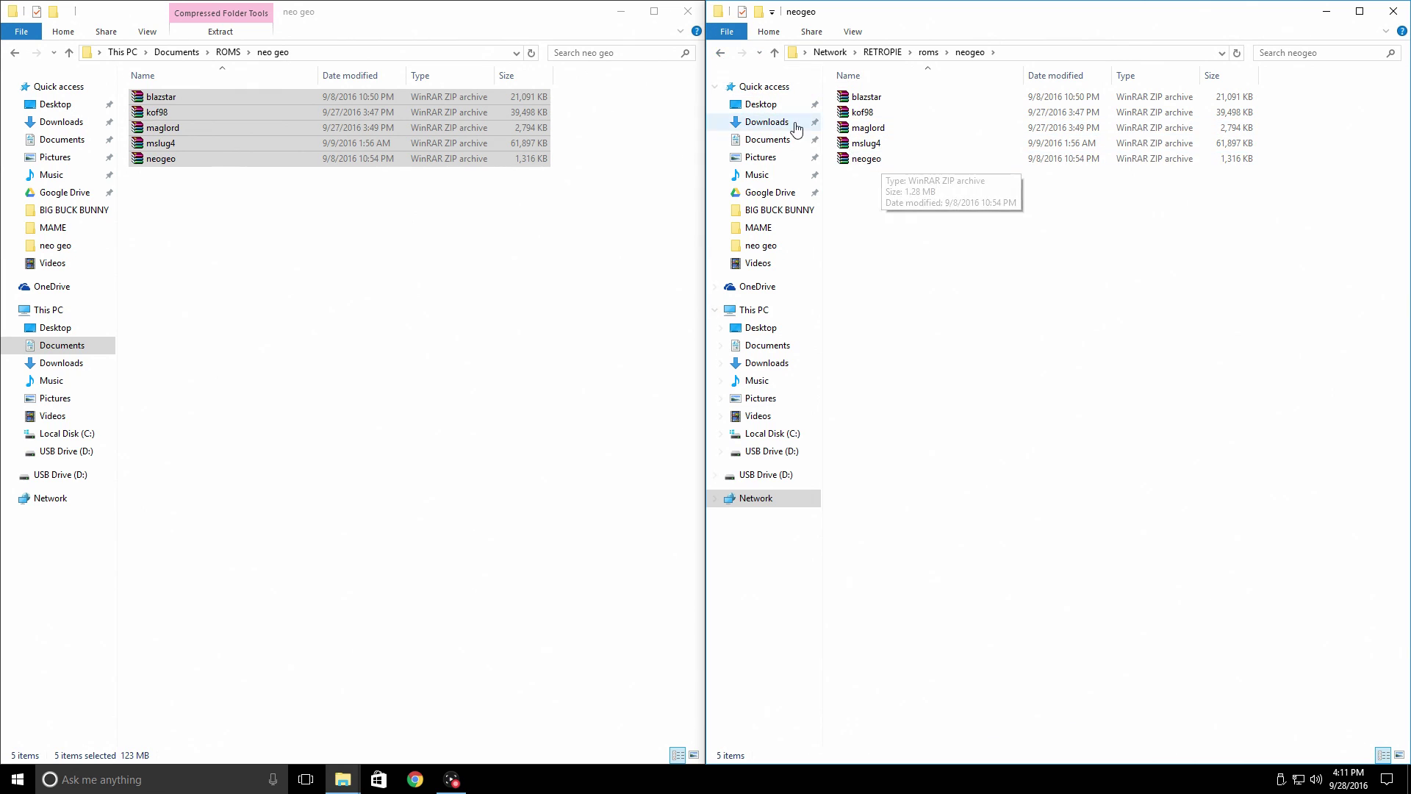
left_click(719, 53)
left_click(719, 53)
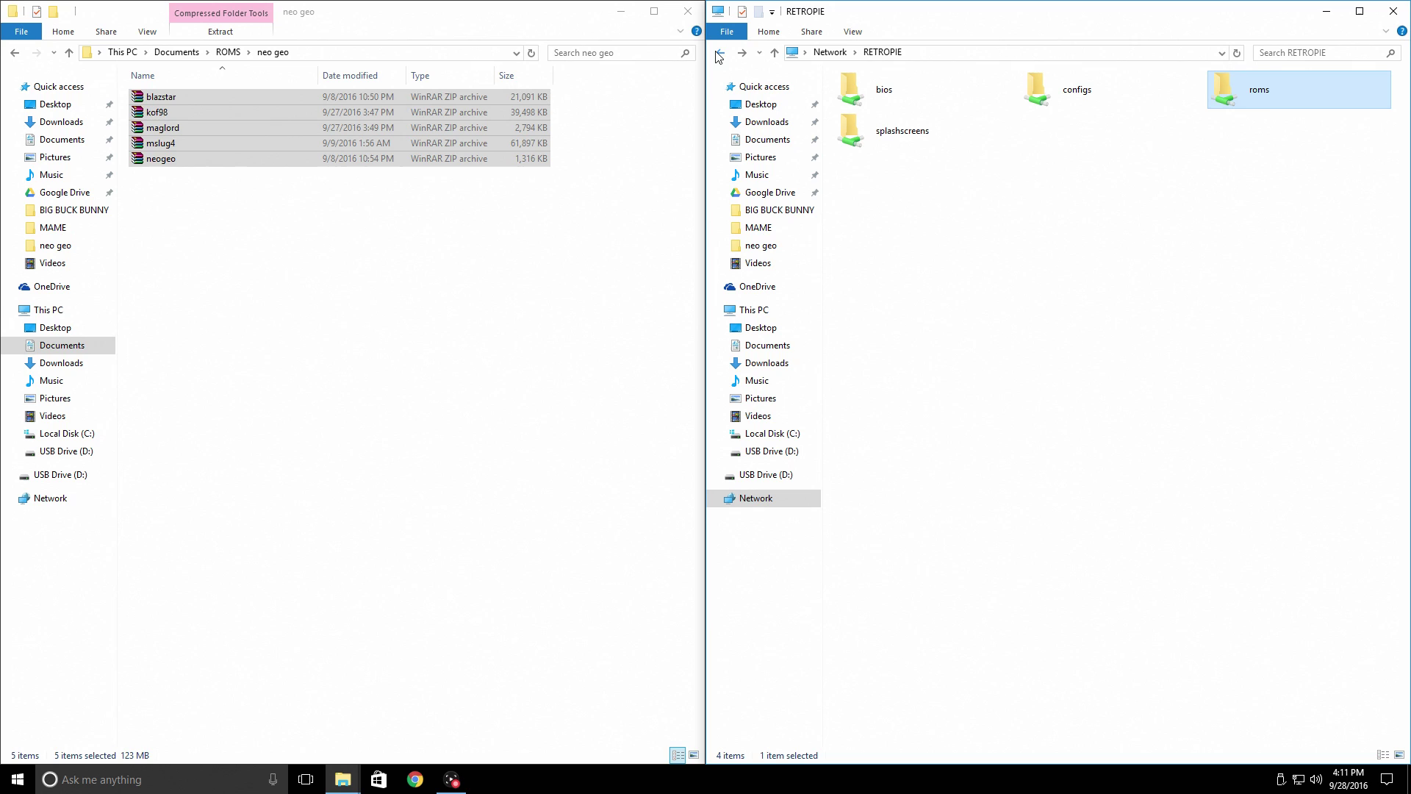
double_click(897, 100)
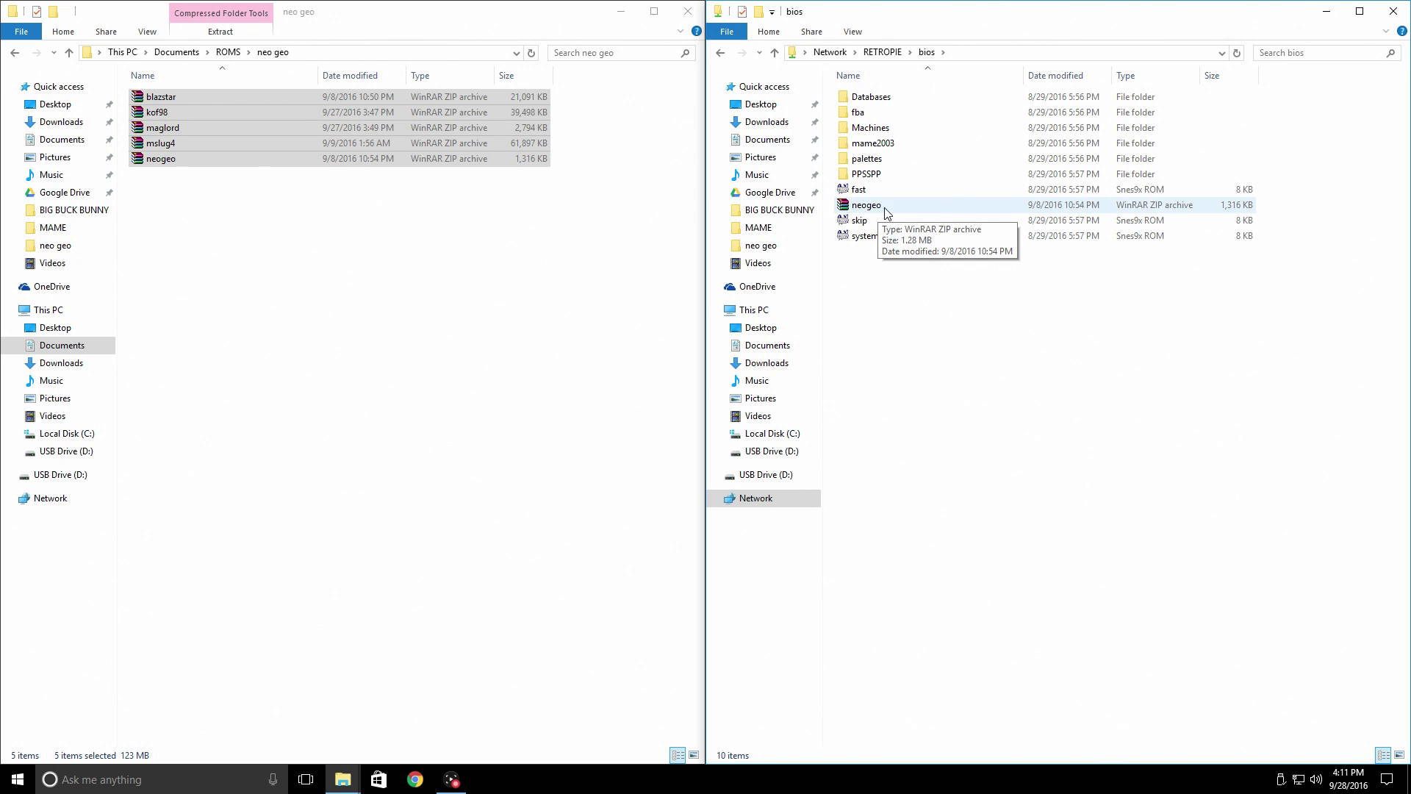
left_click(688, 11)
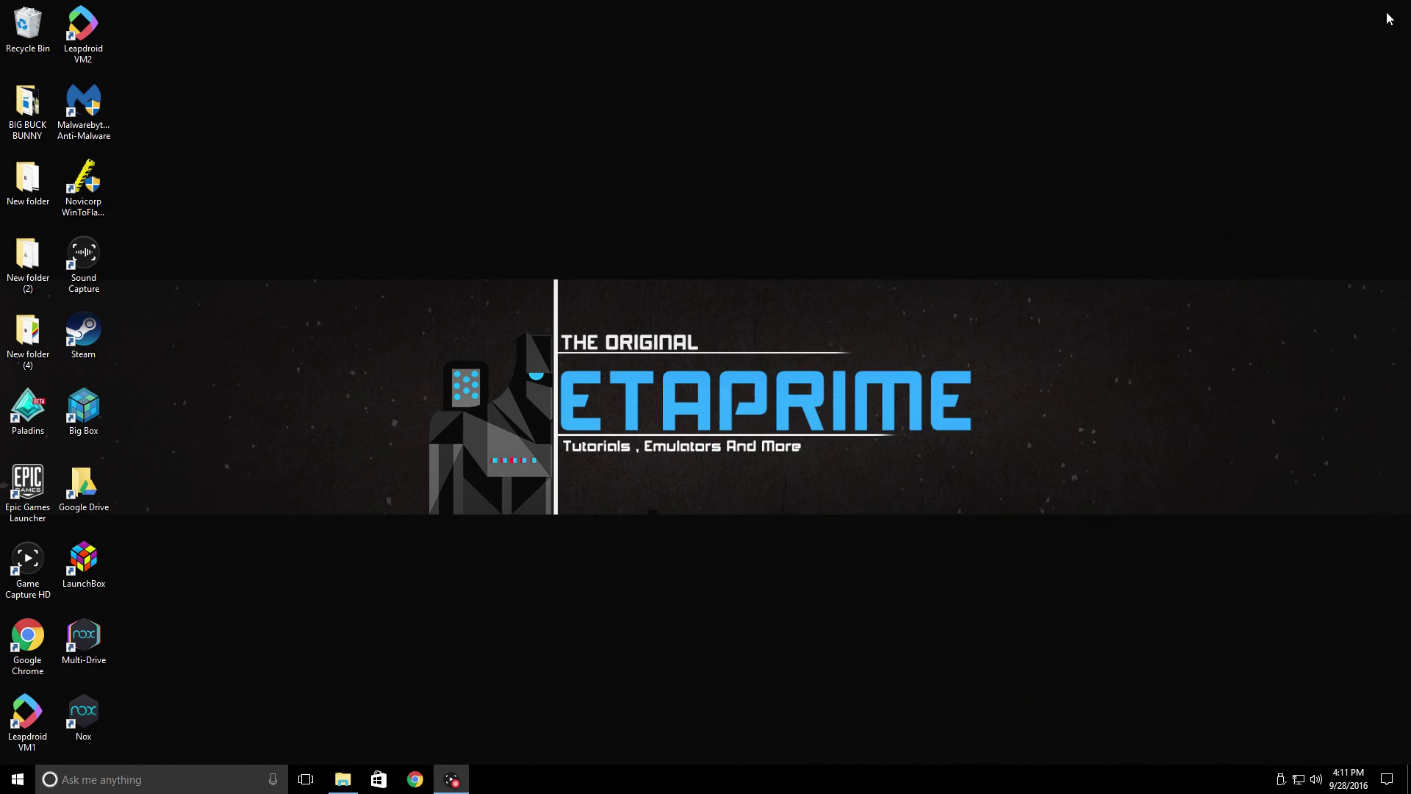
left_click(1393, 11)
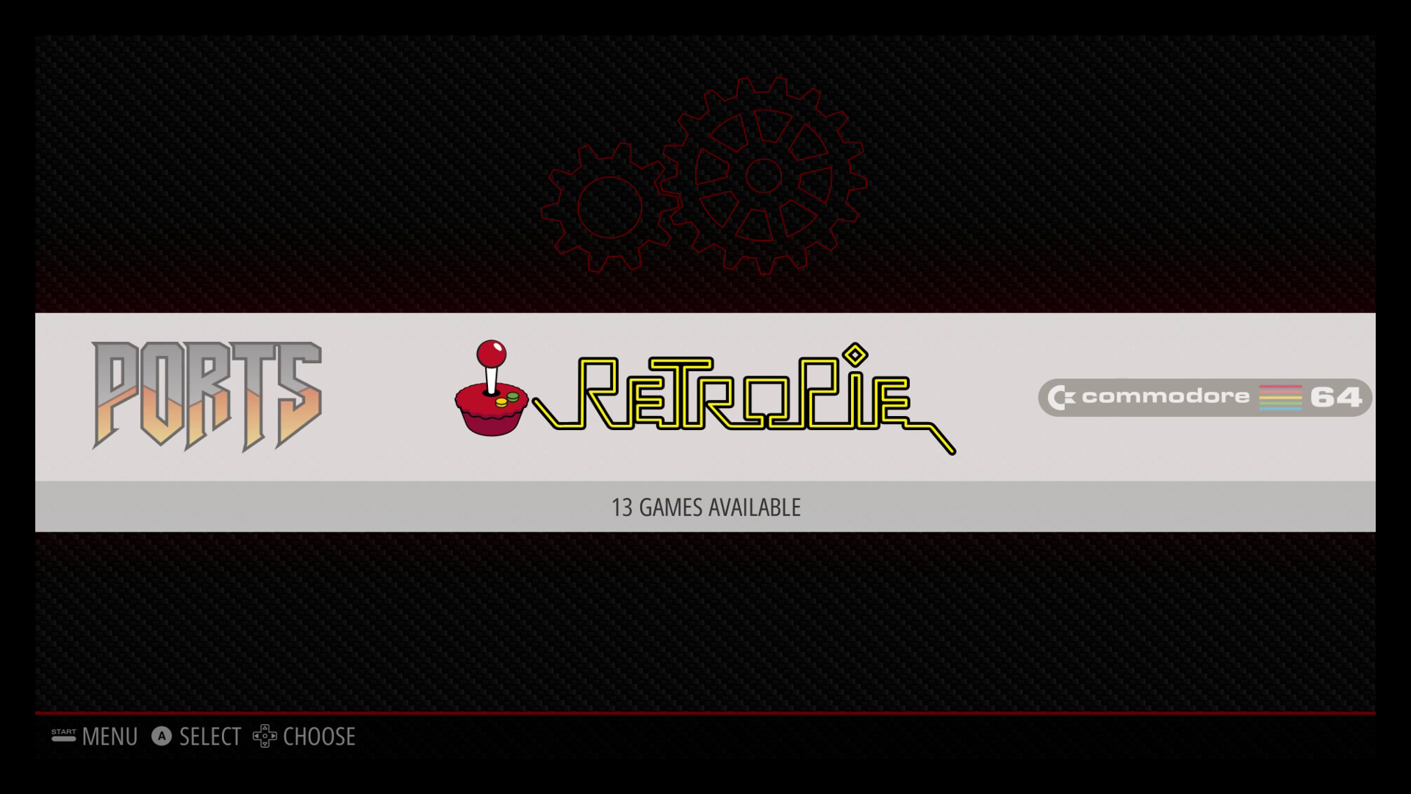
- Switch to EmulationStation on the RetroPie and look through the systems in the carousel
key("Right")
key("Right")
key("Right")
key("Right")
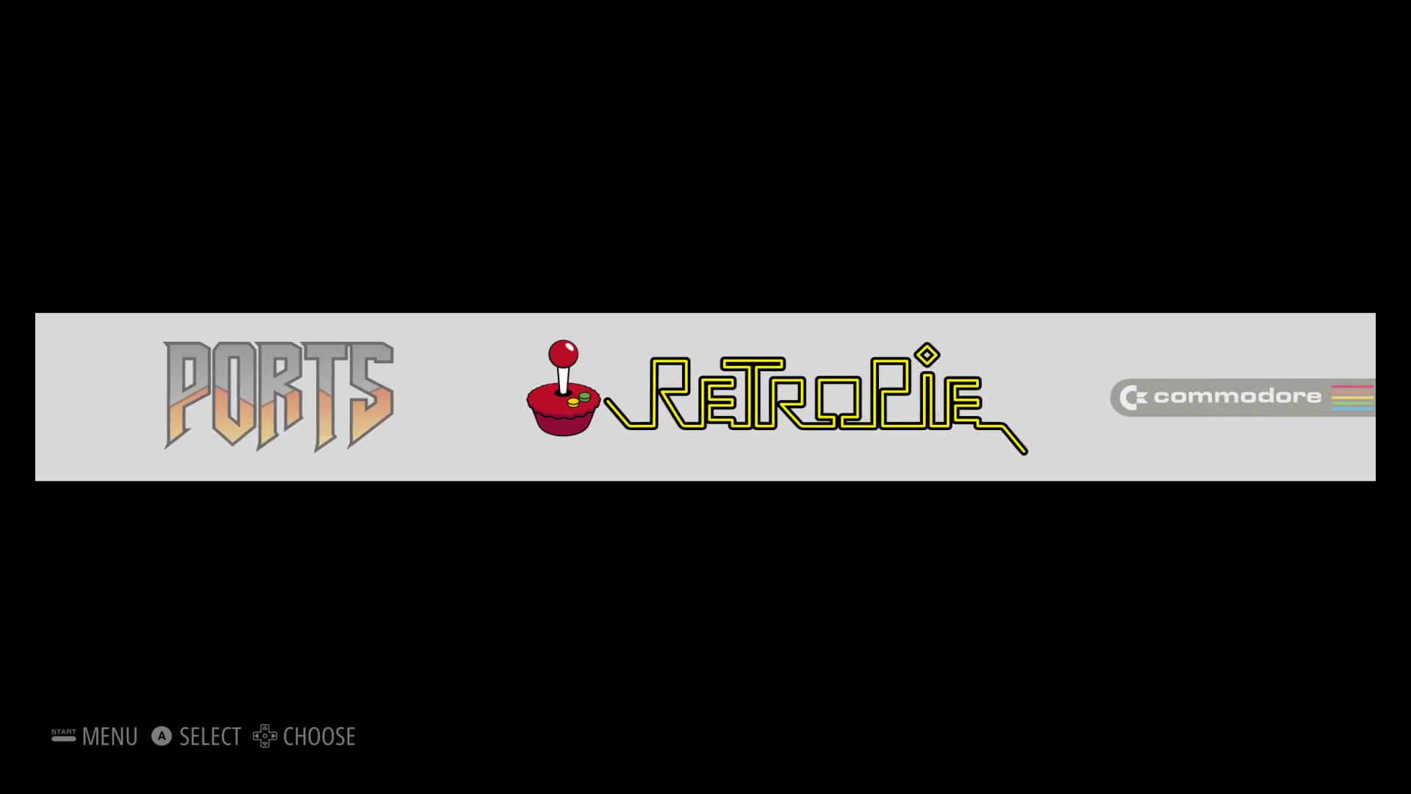
key("Right")
key("Right")
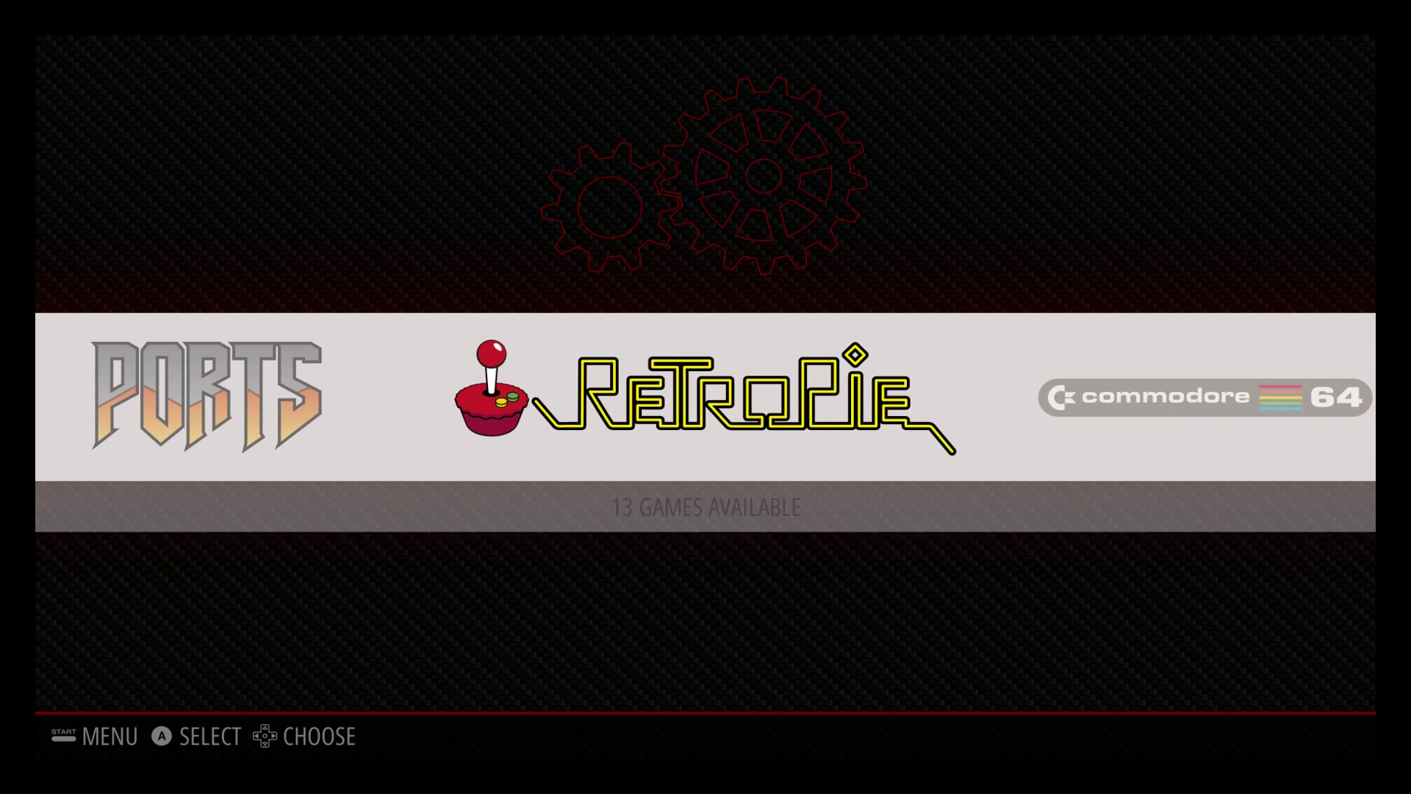
- Restart EmulationStation through the quit options of its main menu
key("Return")
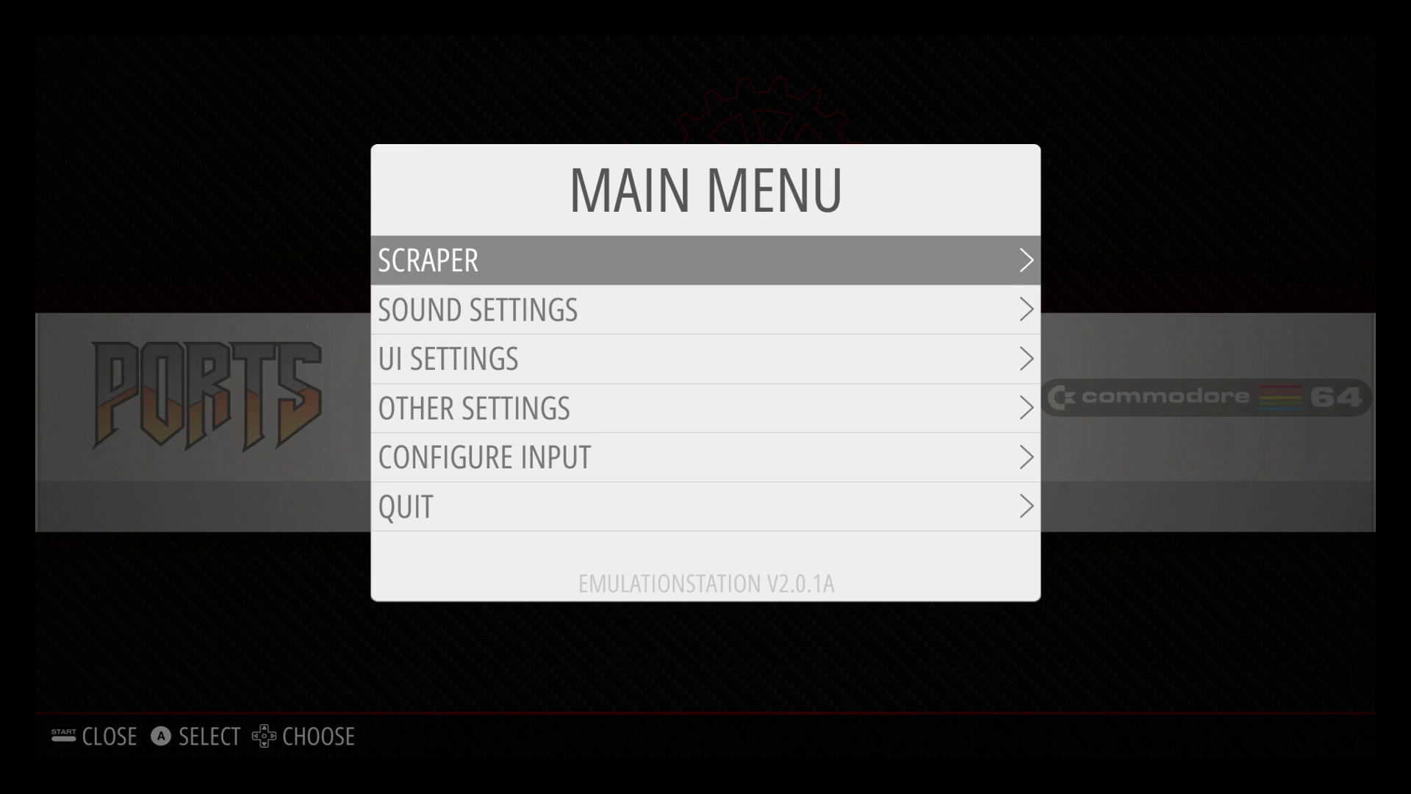
key("Down")
key("Down")
key("Down")
key("Down")
key("Down")
key("Return")
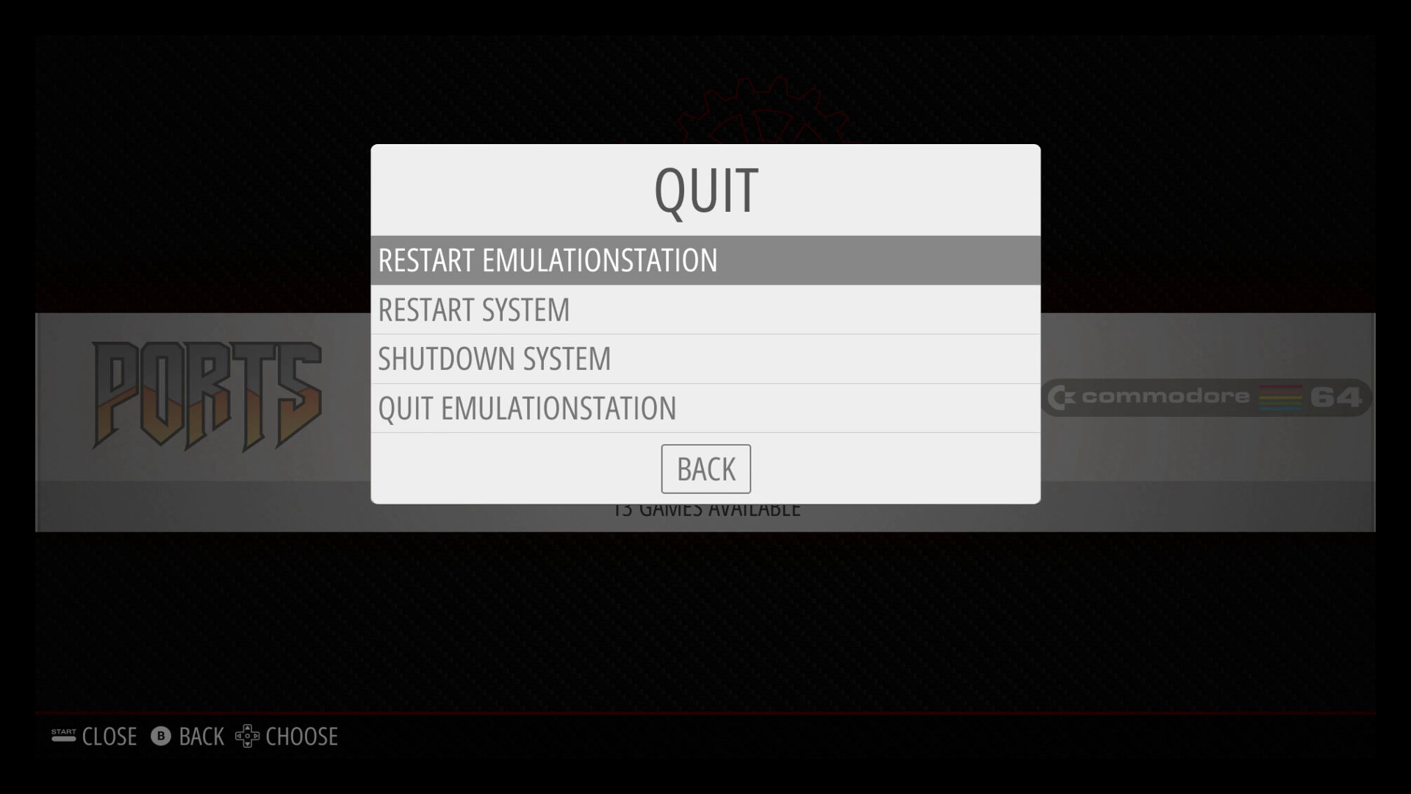
key("Return")
key("Return")
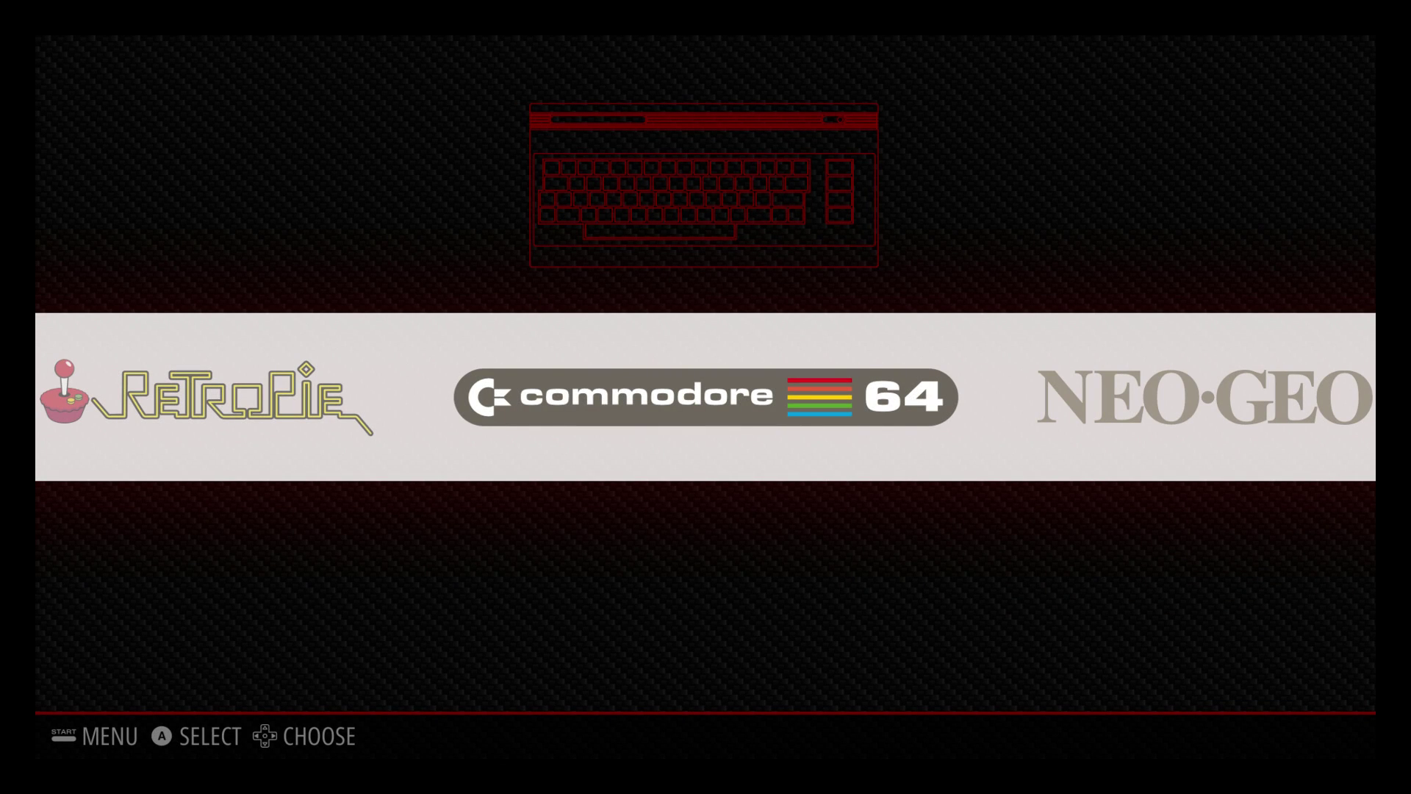
- Open the Neo Geo system, look through its game list and launch Metal Slug 4 (NGM-2630)
key("Right")
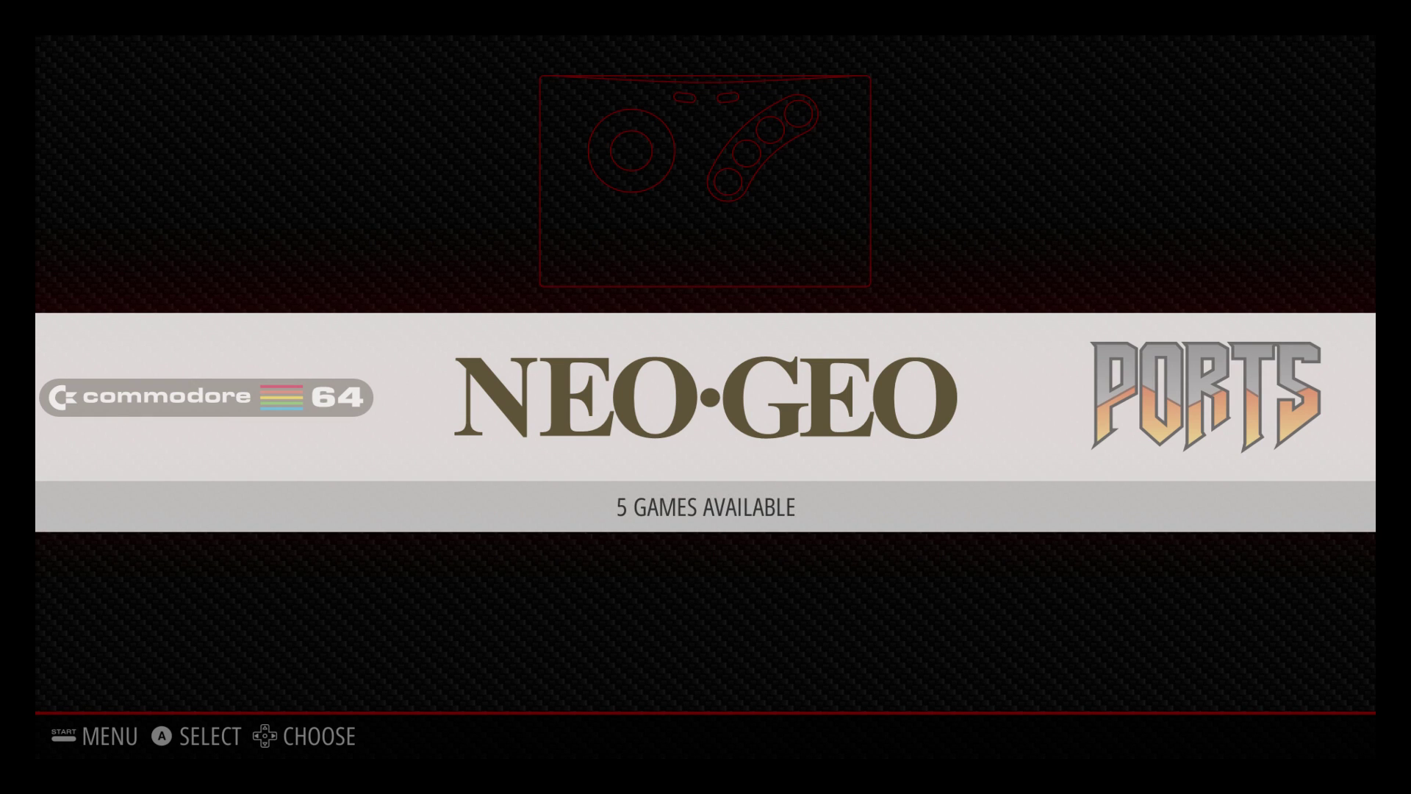
key("Return")
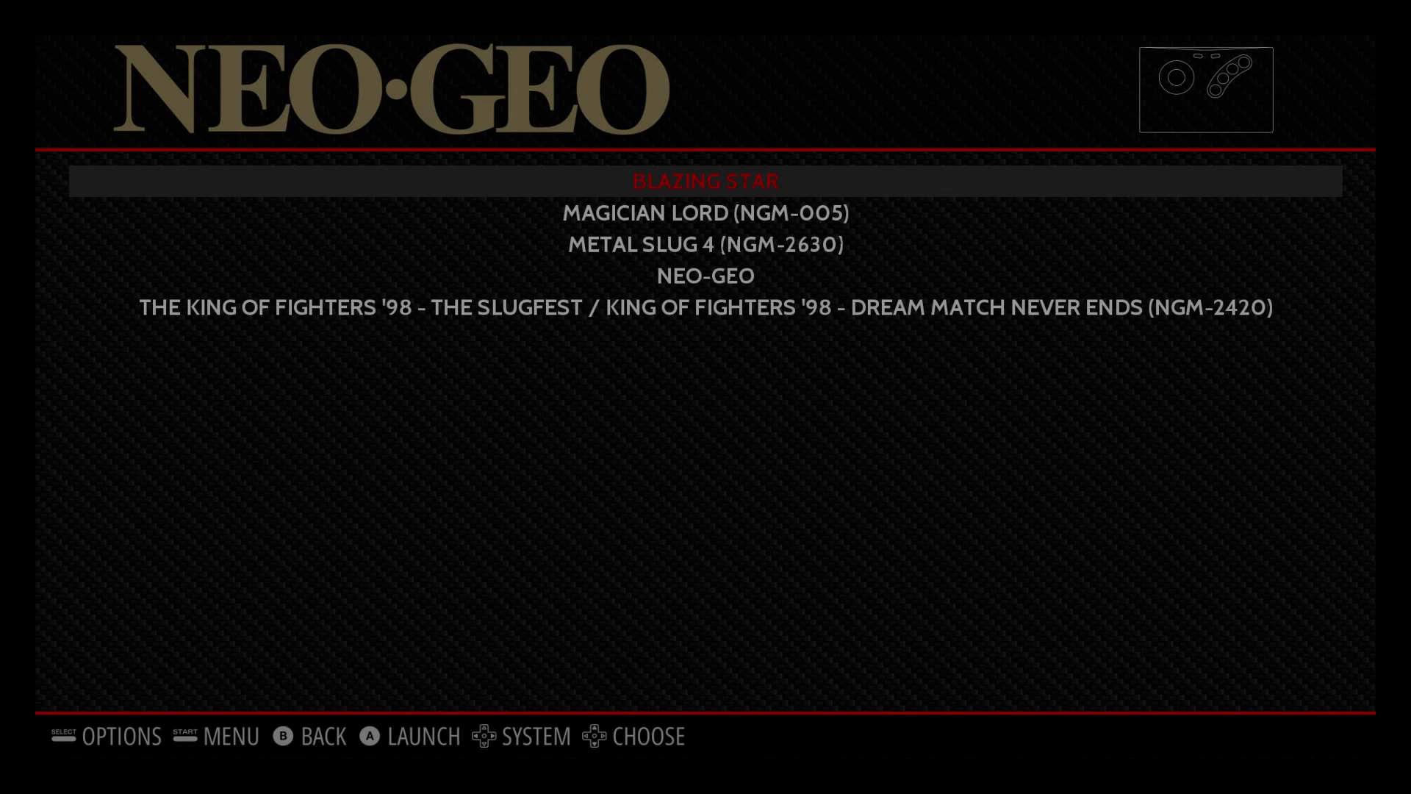
key("Down")
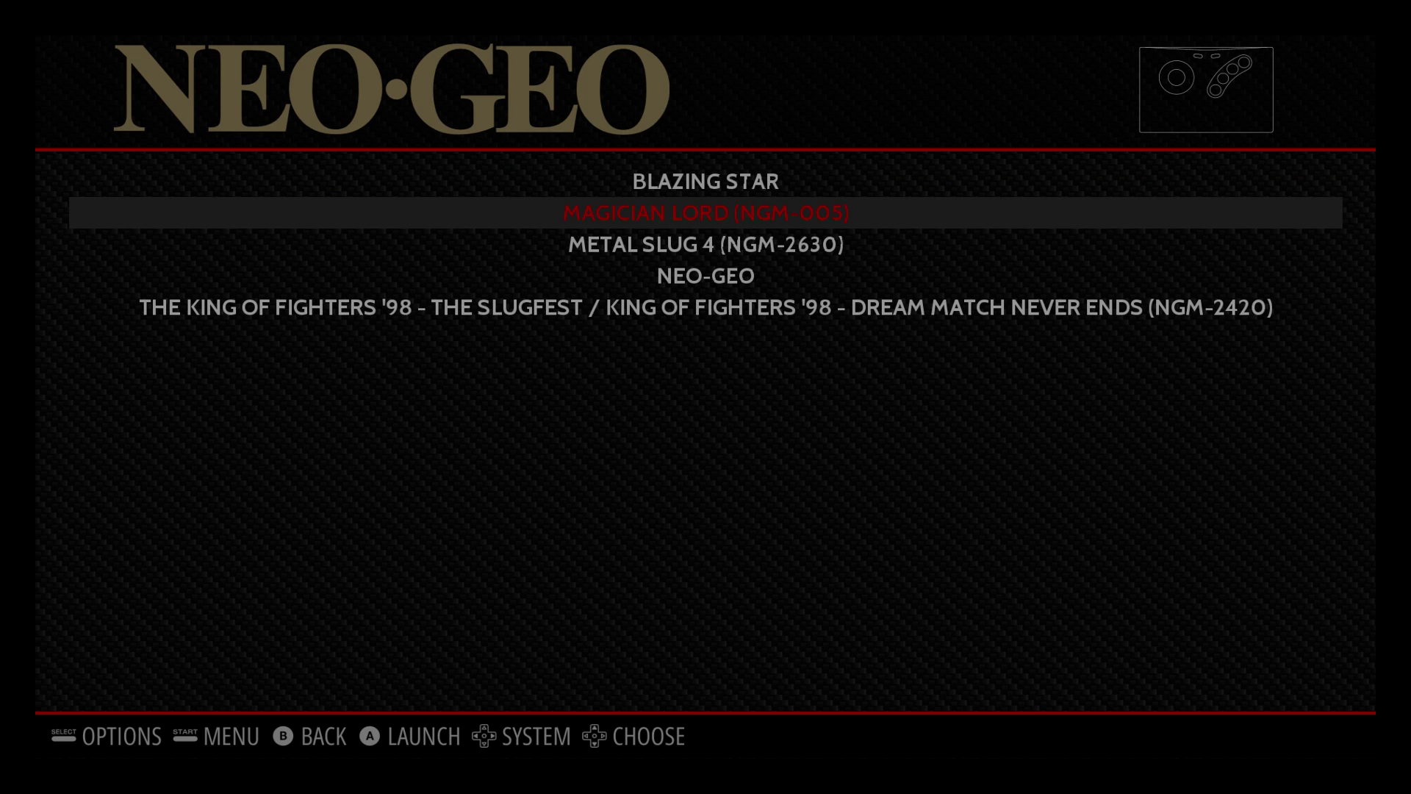
key("Down")
key("Down")
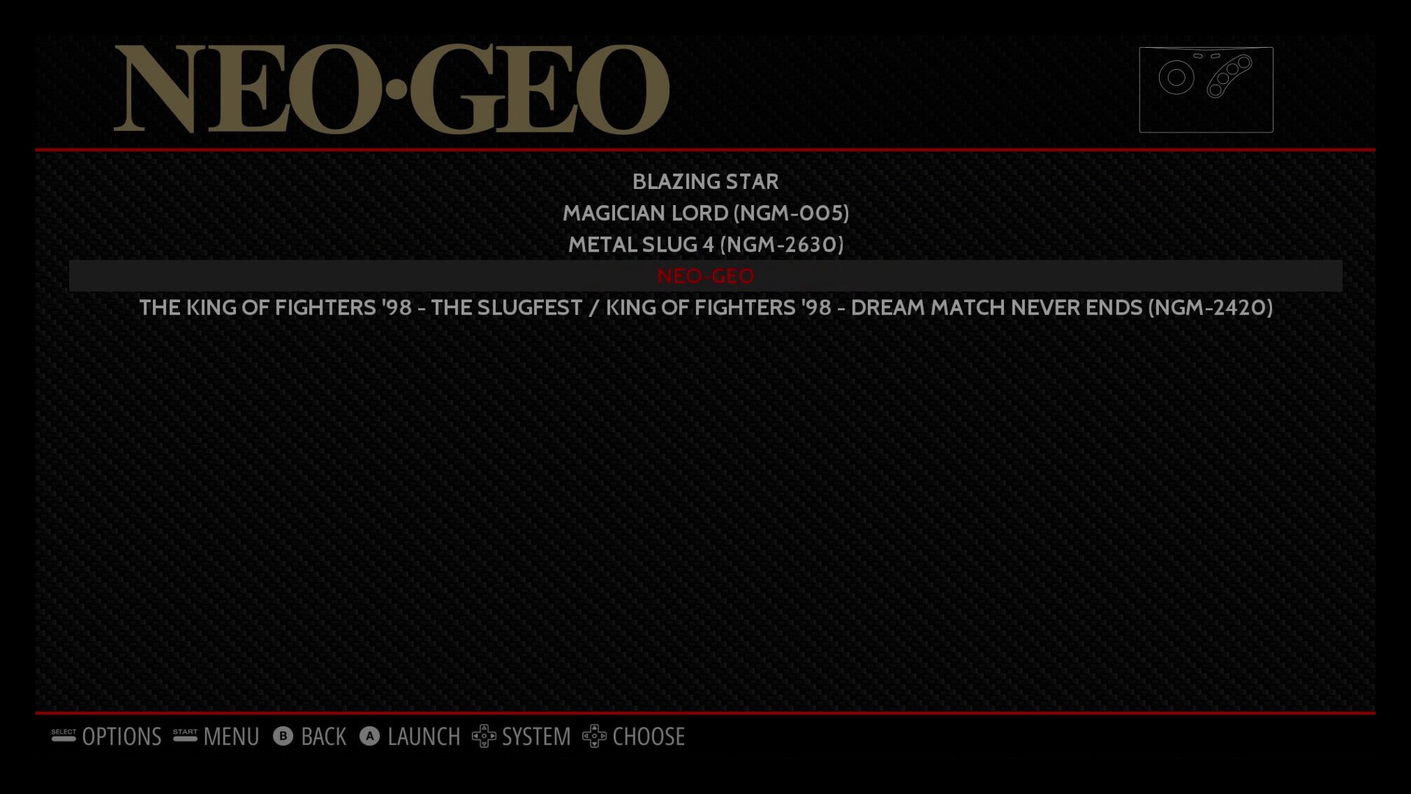
key("Down")
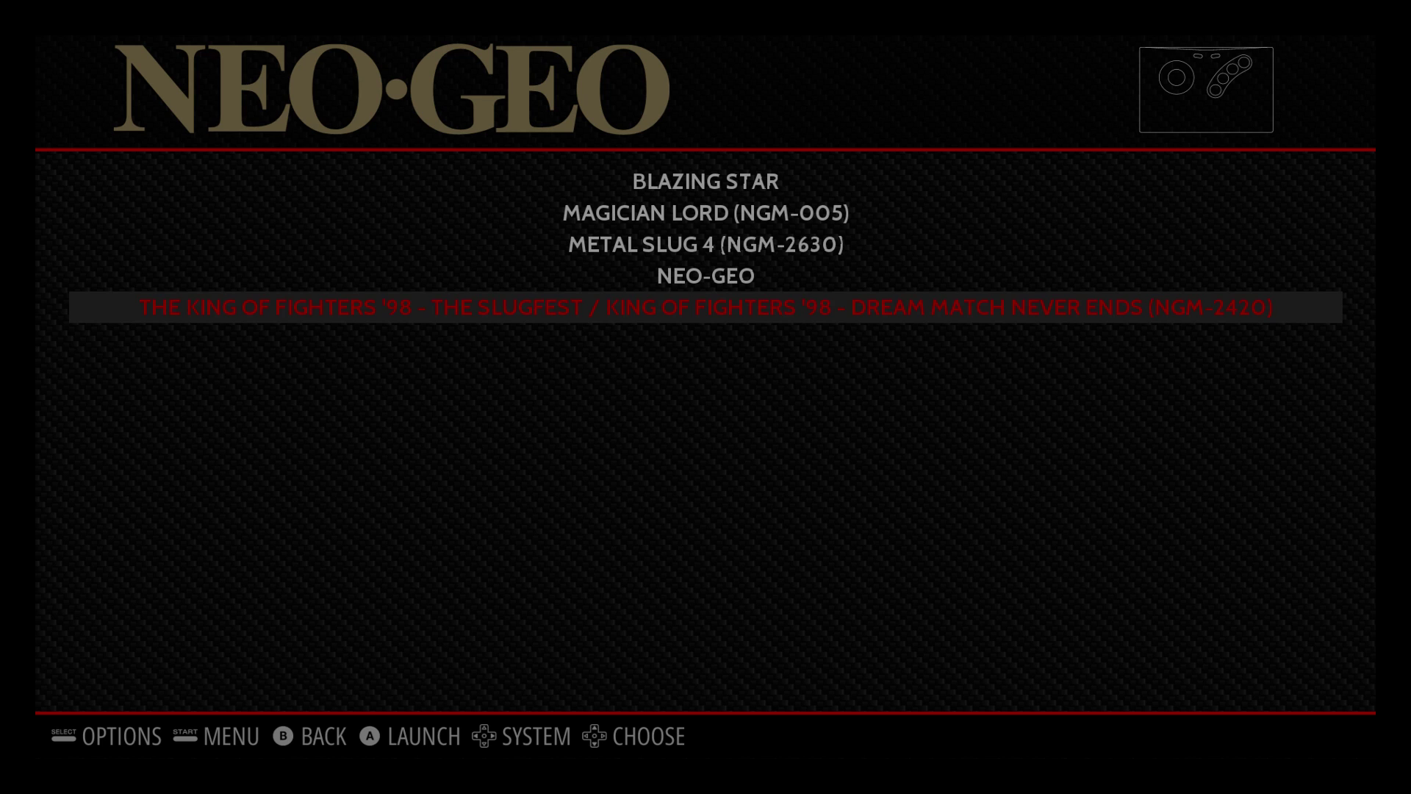
key("Up")
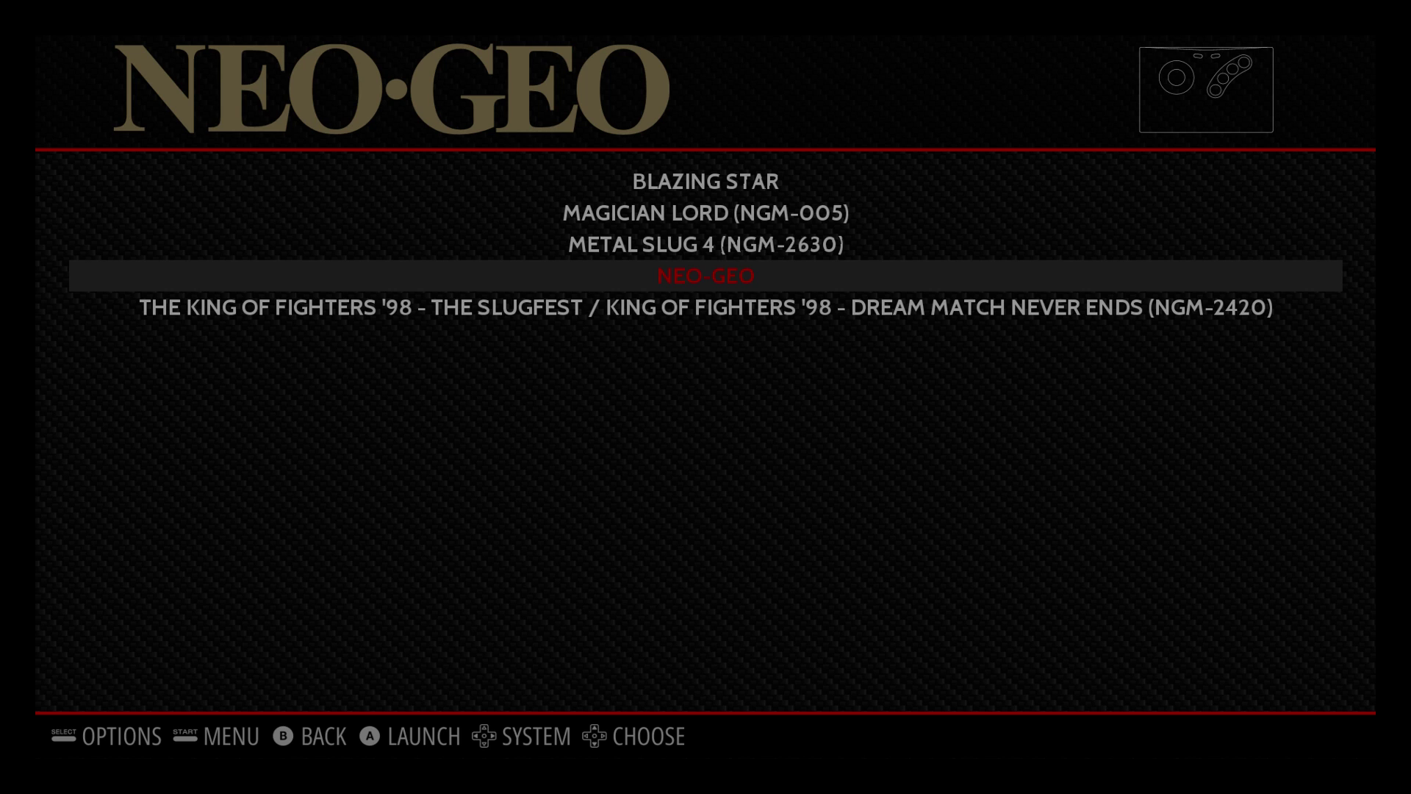
key("Down")
key("Up")
key("Up")
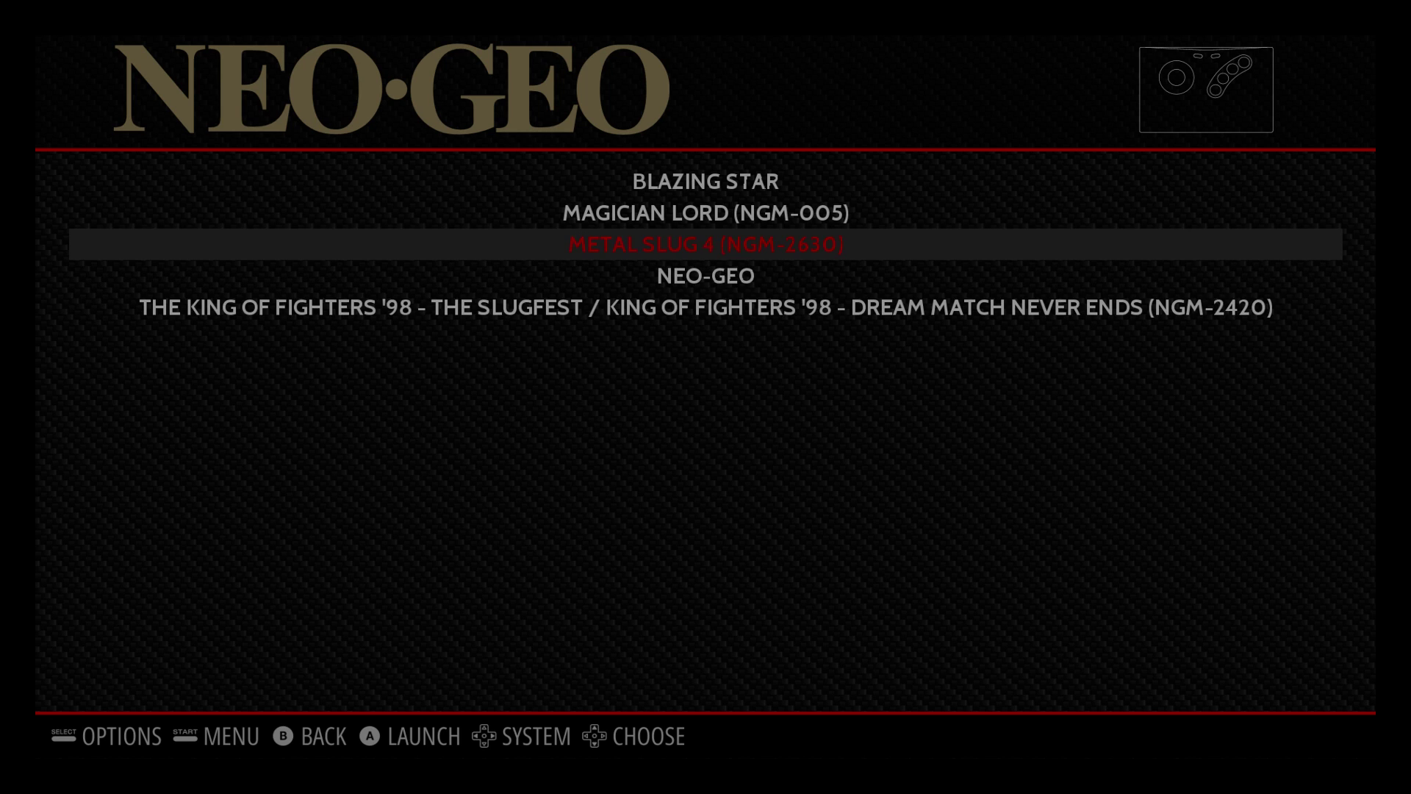
key("Return")
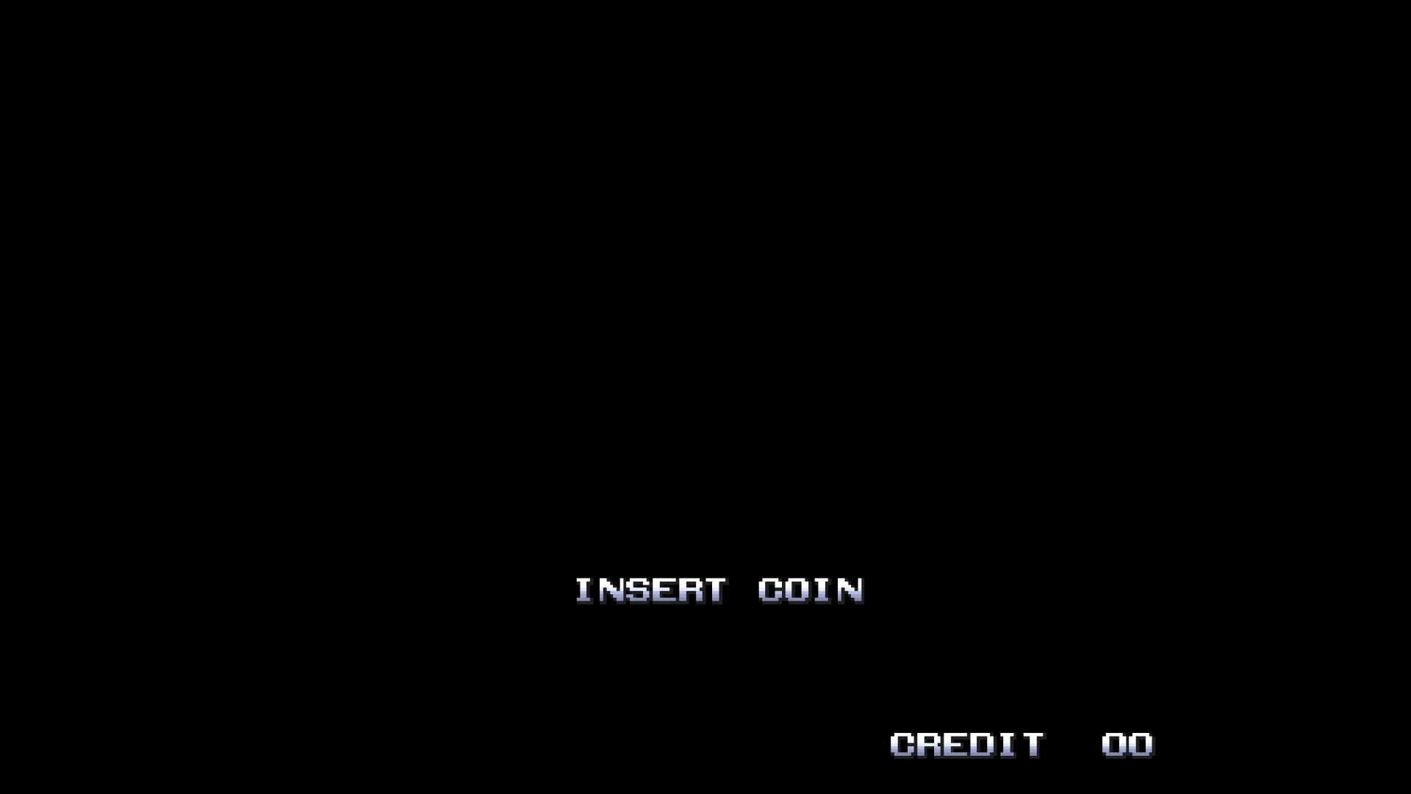
- Insert seven coins in Metal Slug 4 and start a one-player game
key("5")
key("5")
key("5")
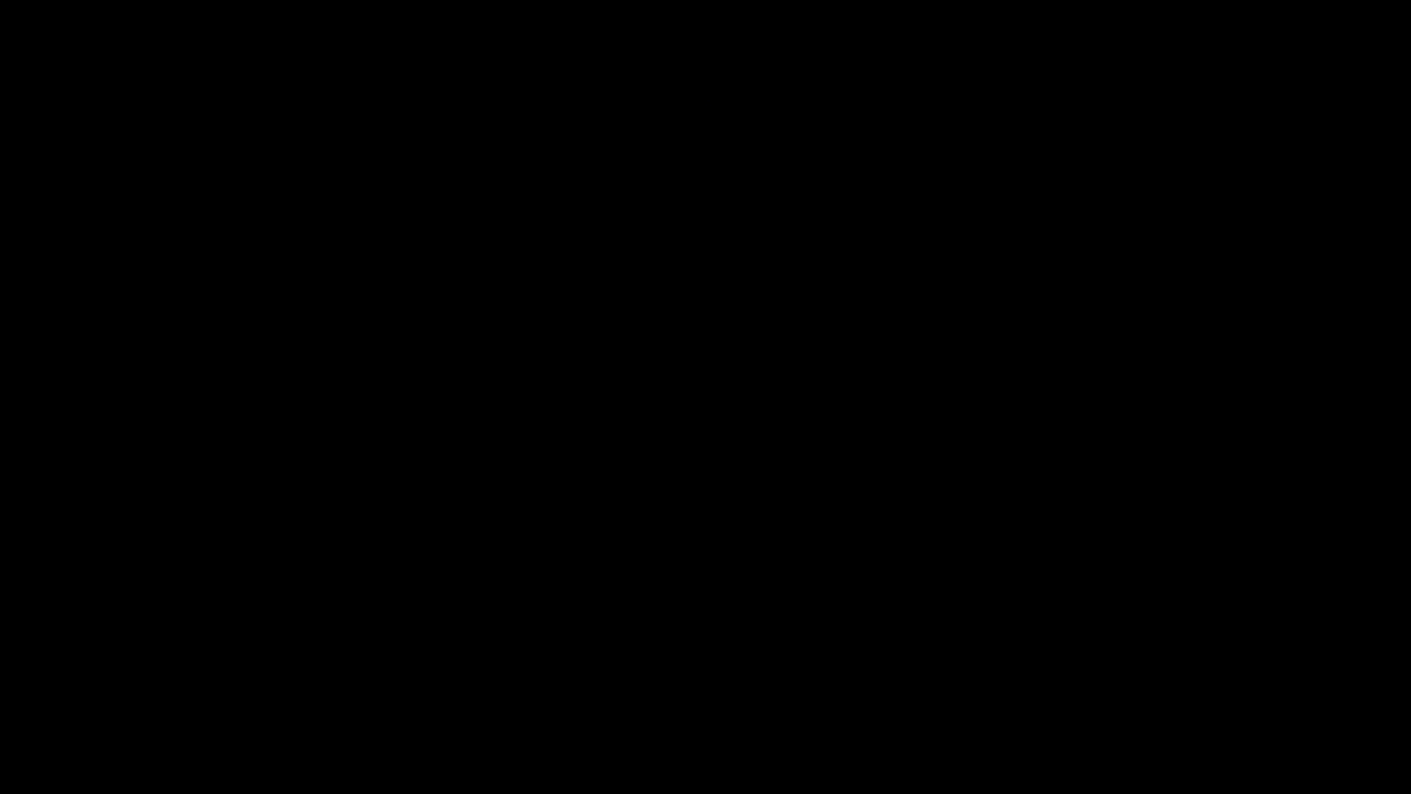
key("5")
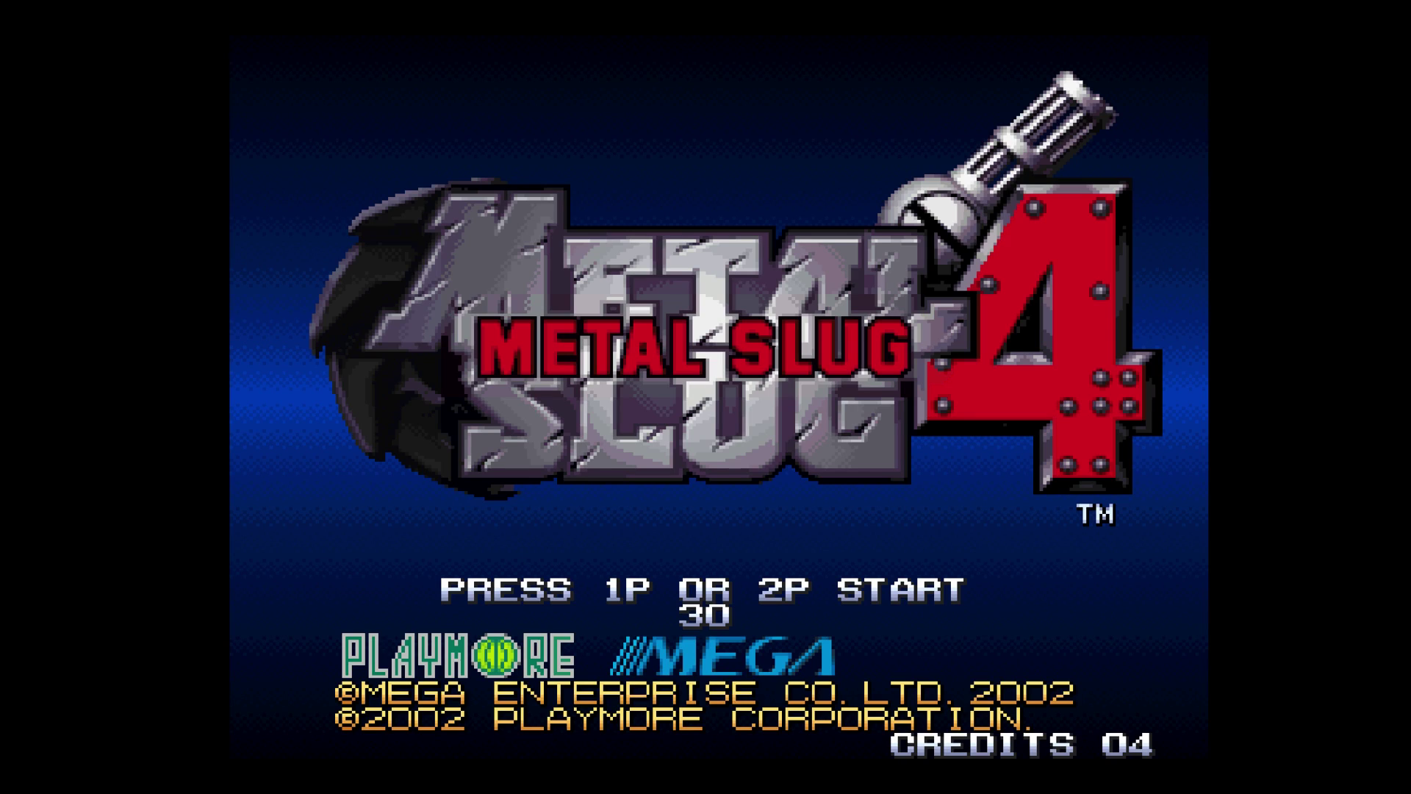
key("5")
key("5")
key("5")
key("1")
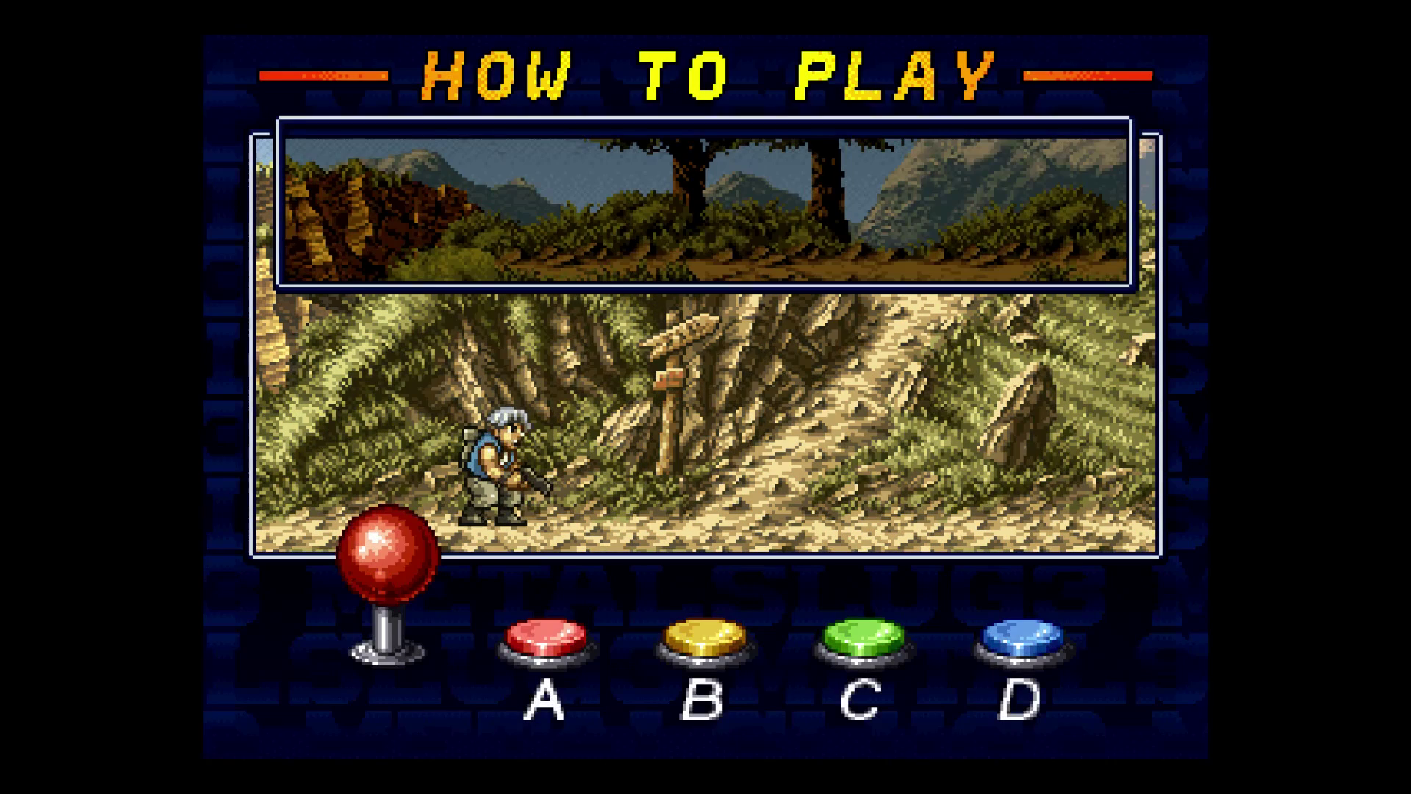
key("1")
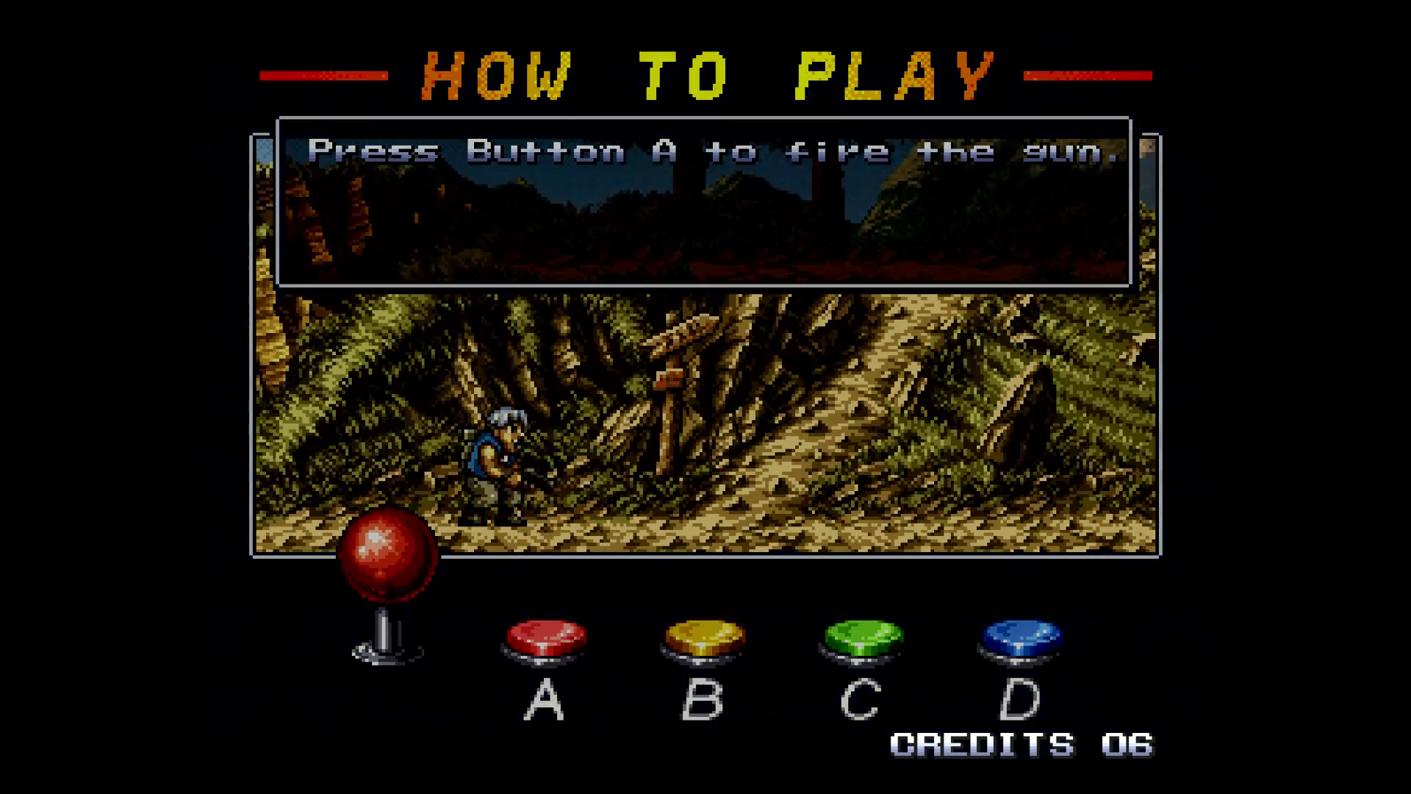